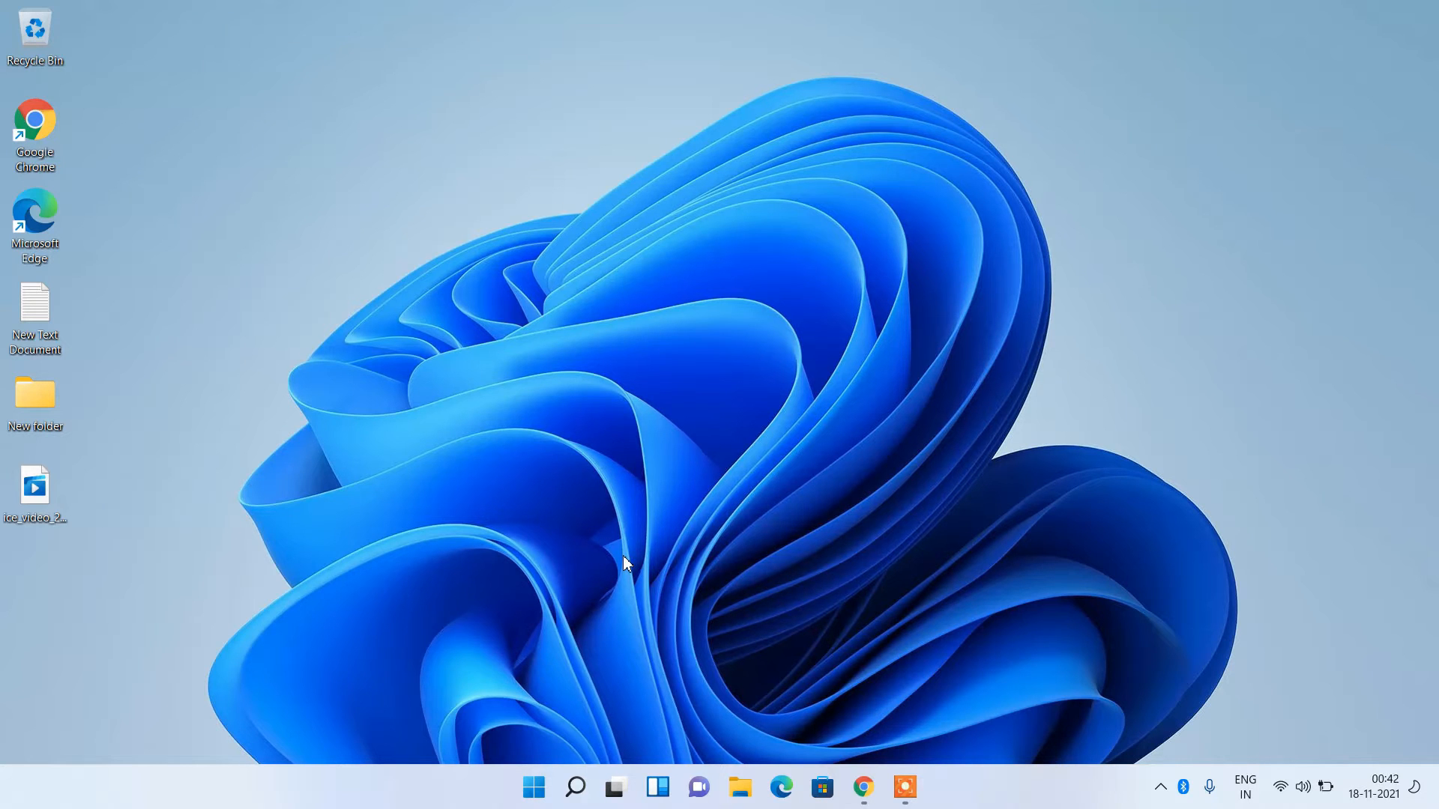
- Open Google Chrome and search Google for "windows 11 download"
left_click(863, 787)
left_click(564, 391)
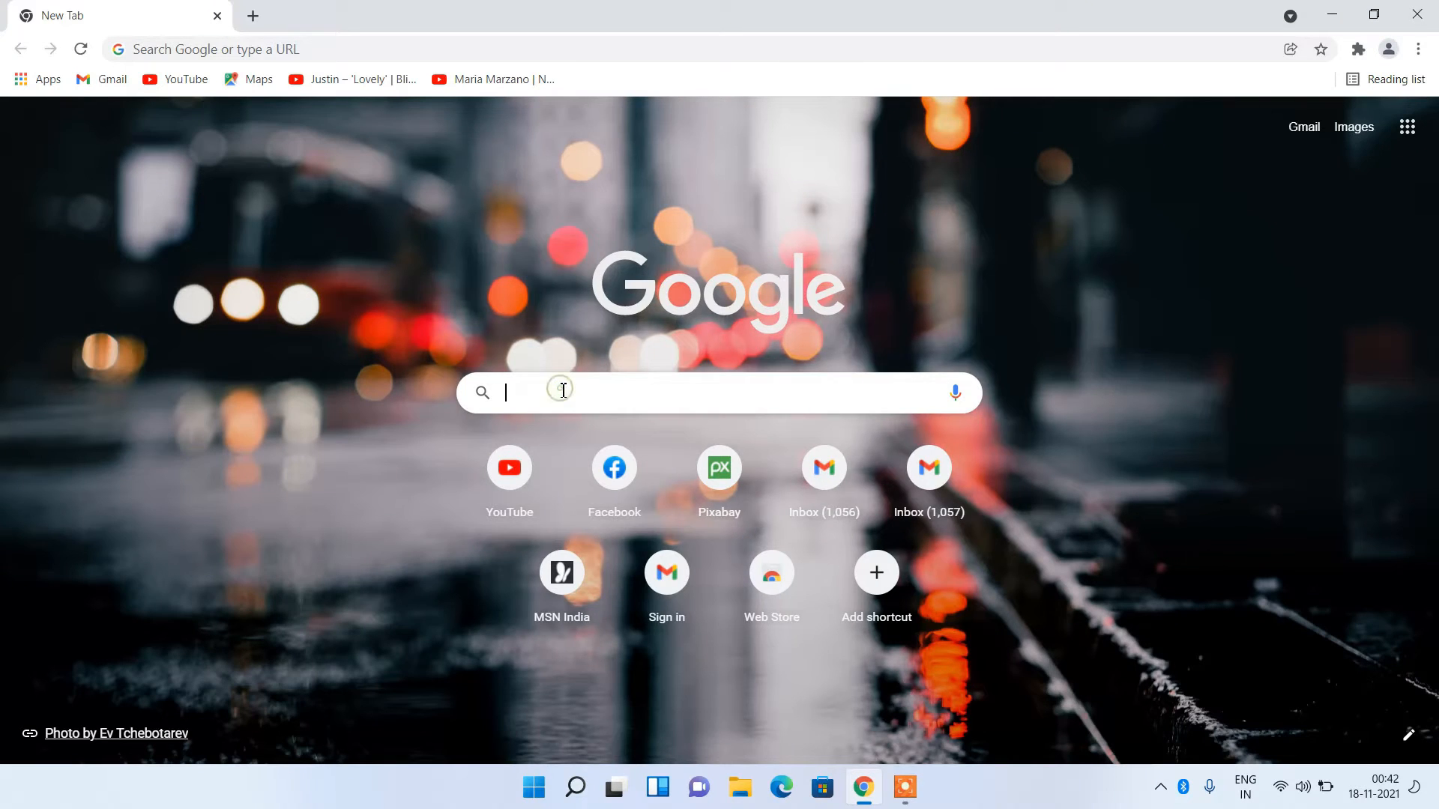
type("windows 11 ")
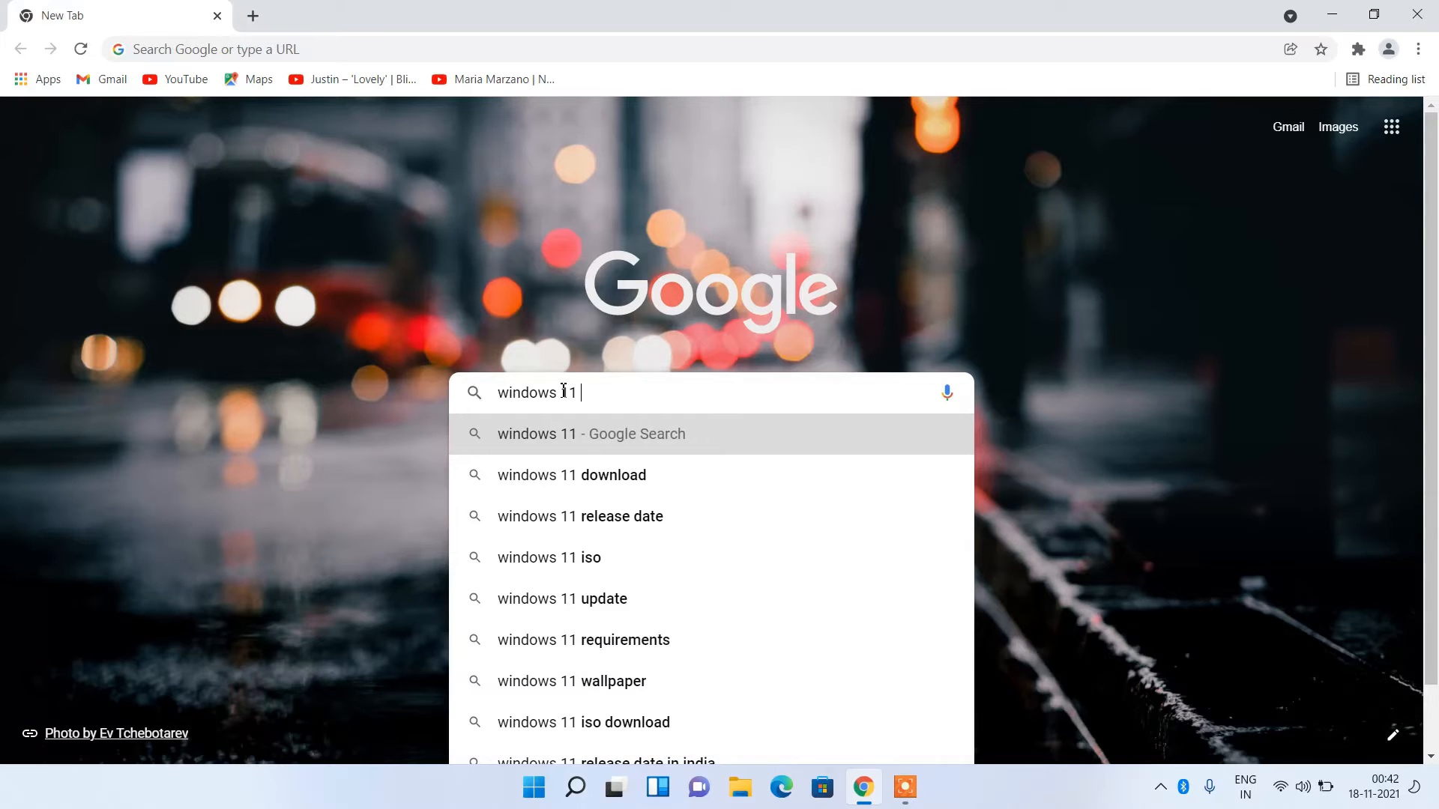
type("downloa")
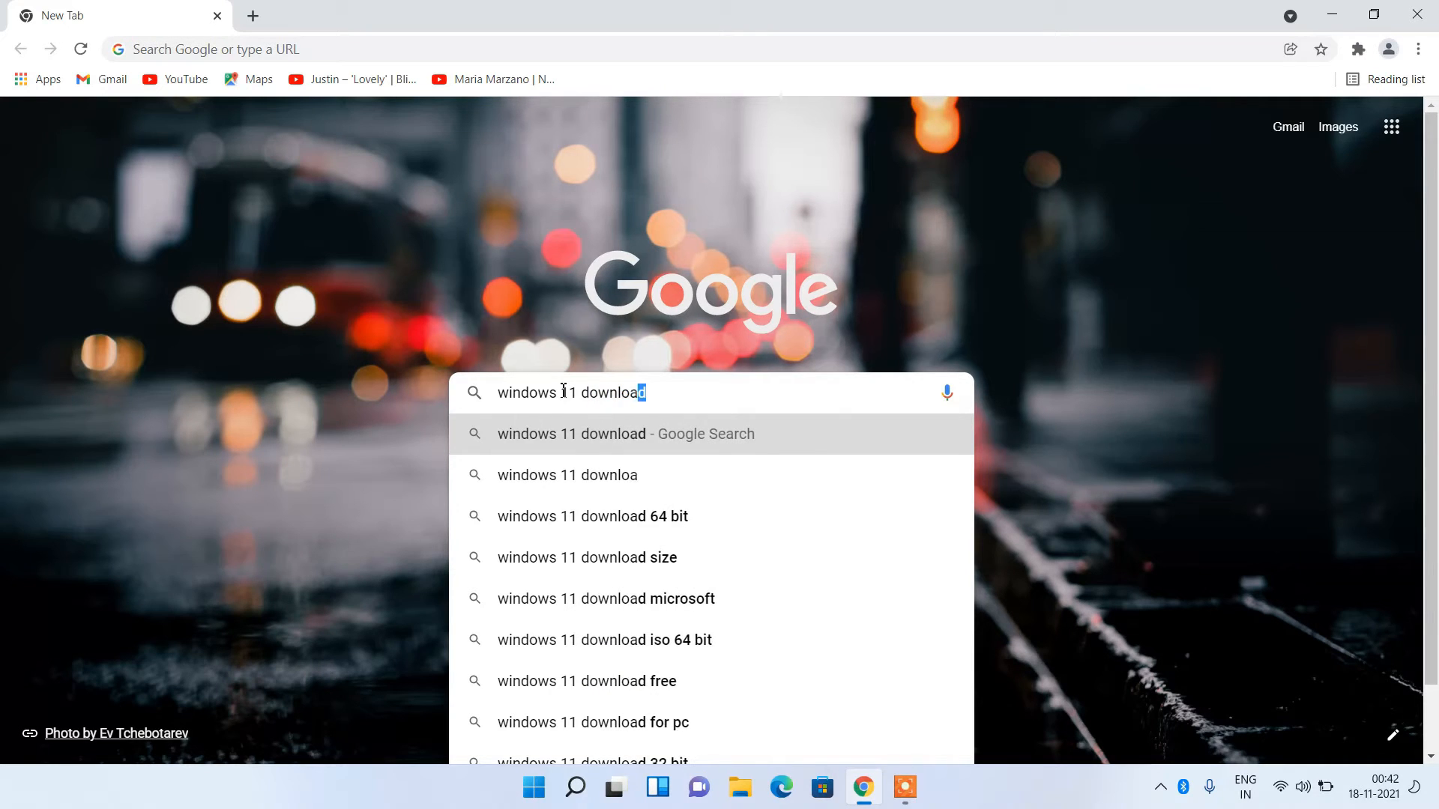
type("d")
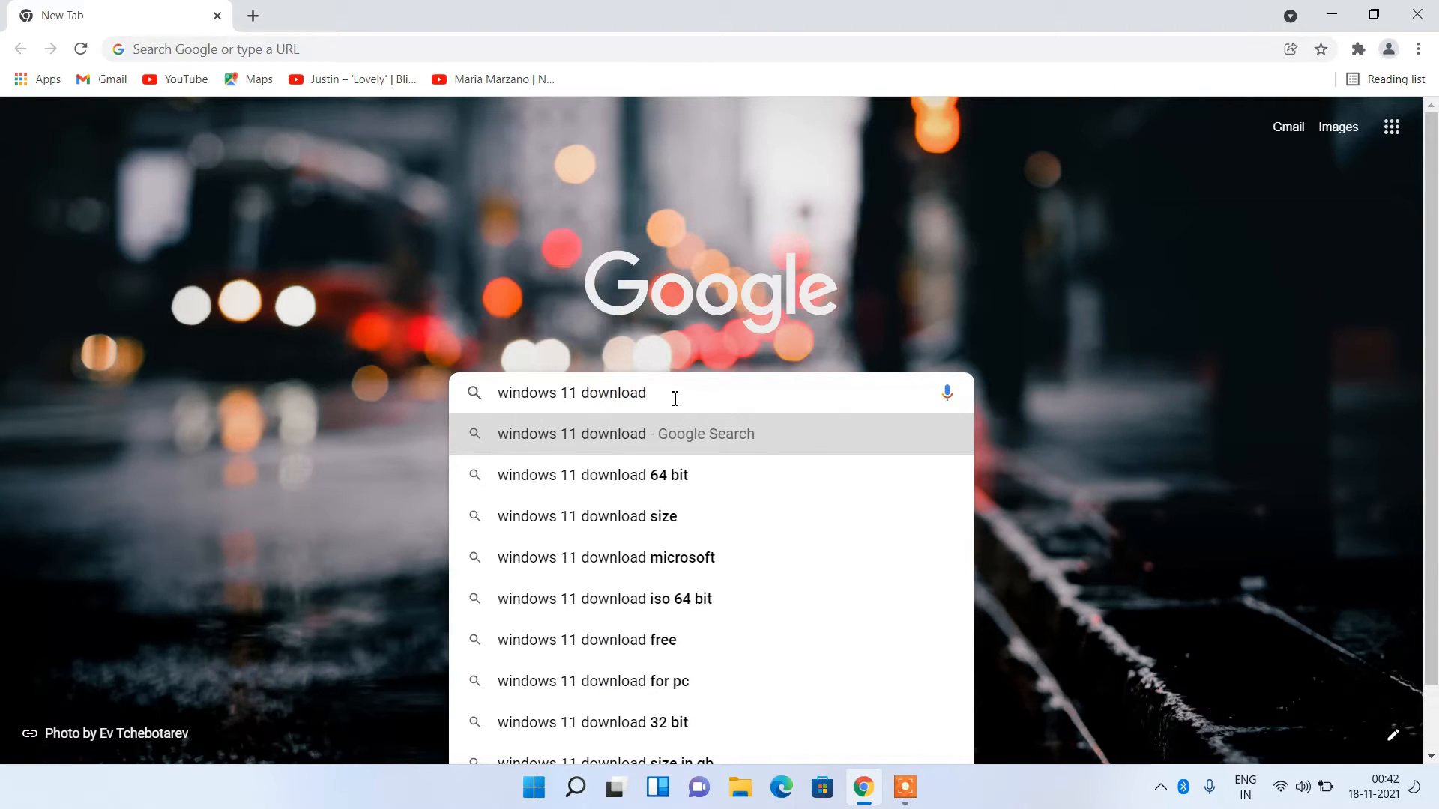
key("Return")
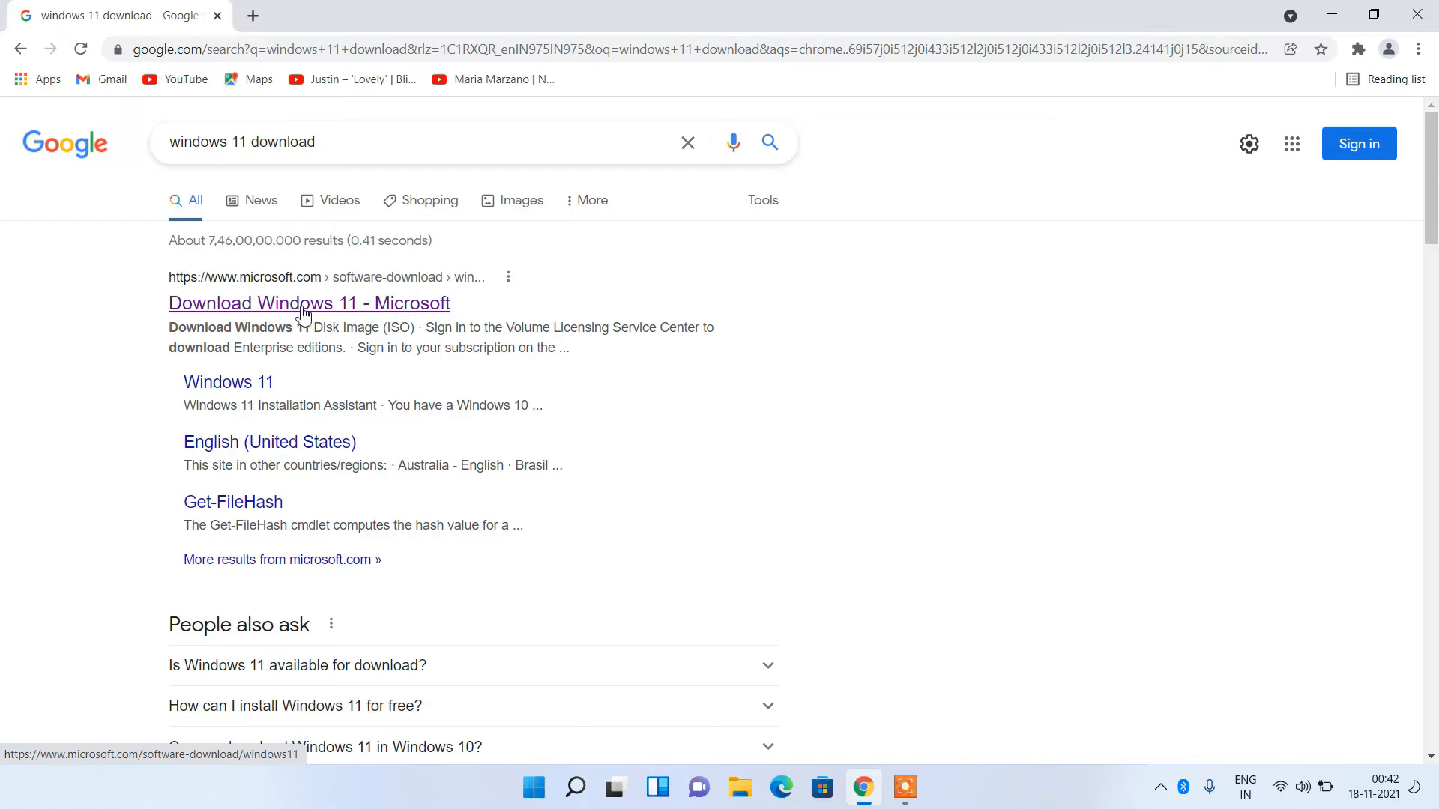
- Open Microsoft's Download Windows 11 page and download the tool under Create Windows 11 Installation Media
left_click(370, 308)
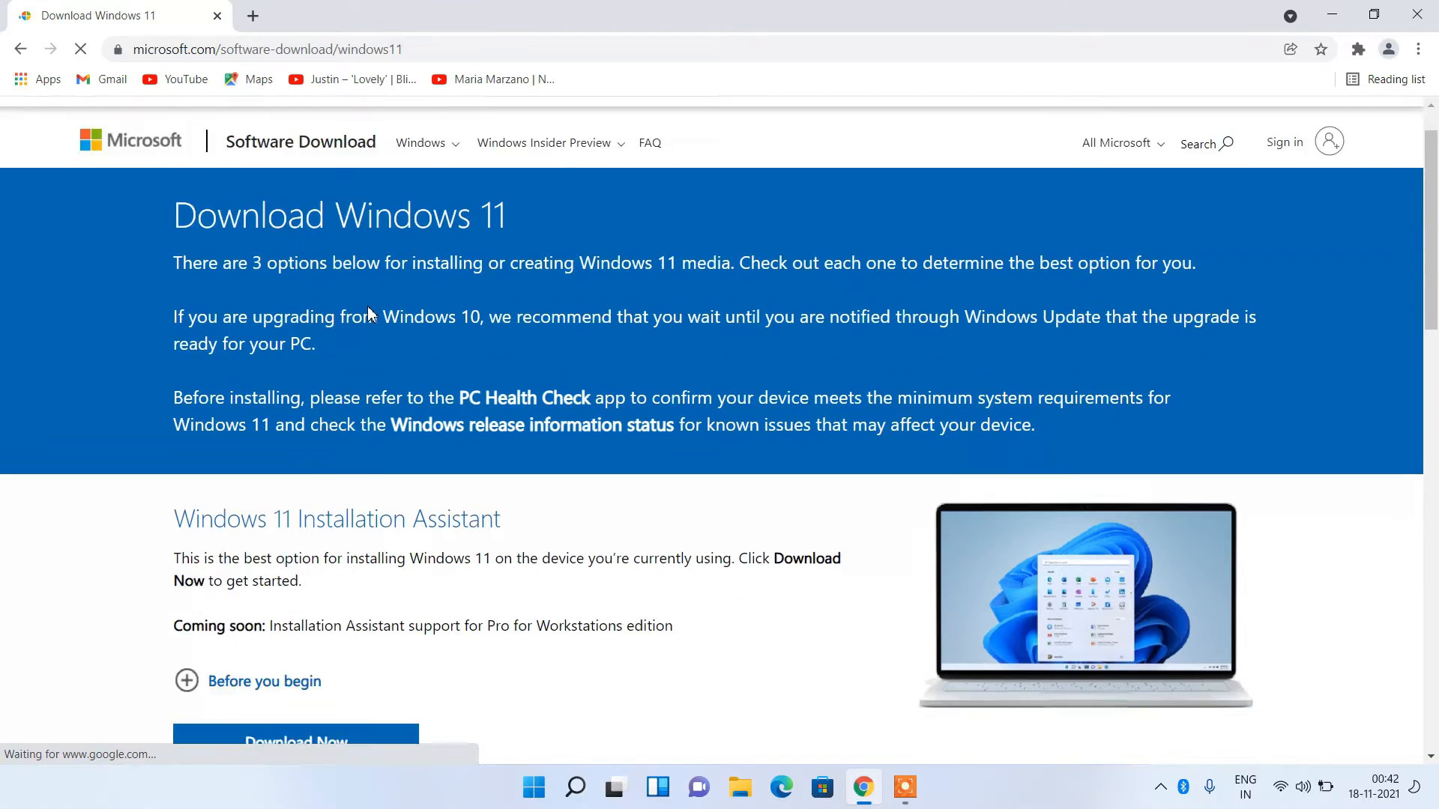
scroll(369, 309, "down", 5)
scroll(370, 311, "down", 2)
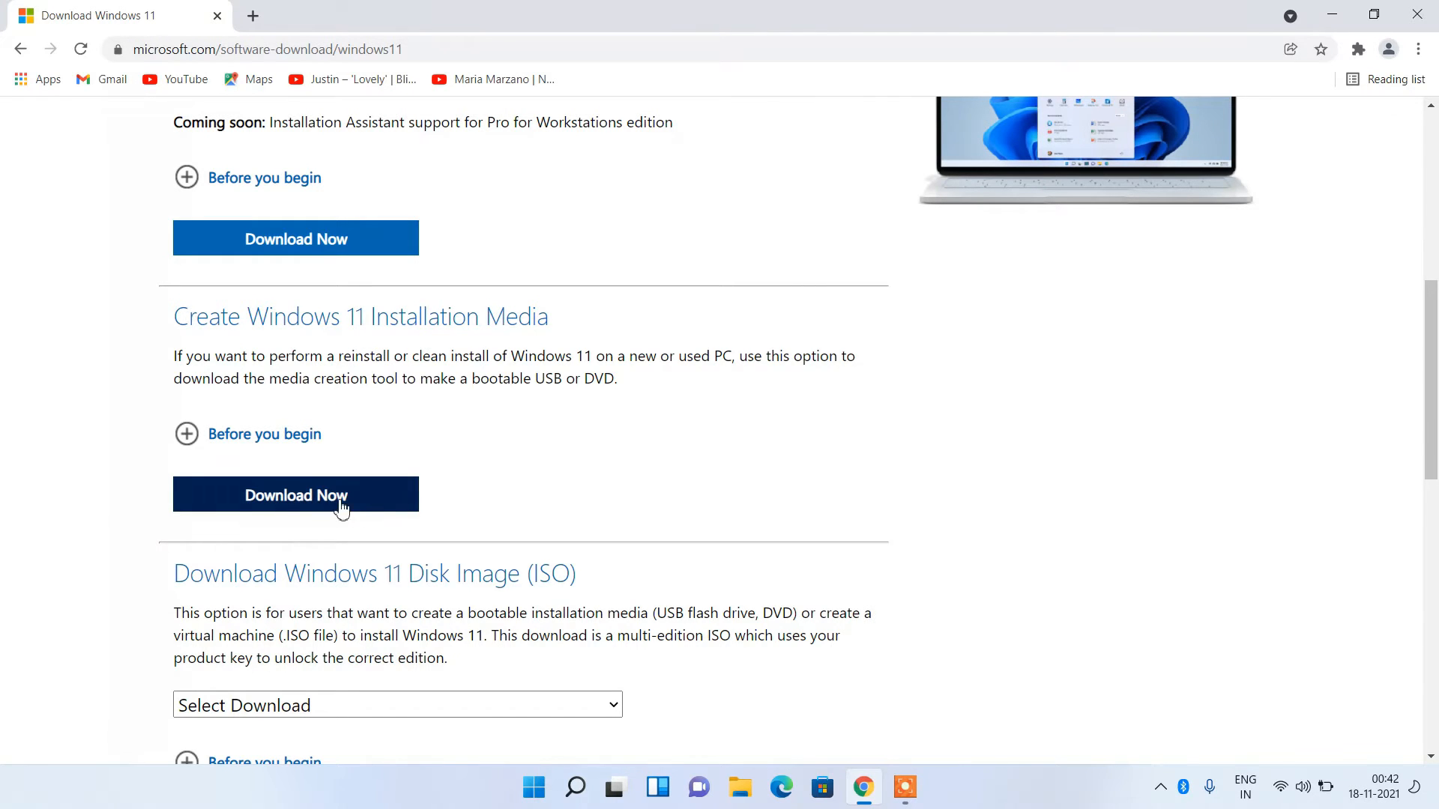
left_click(384, 508)
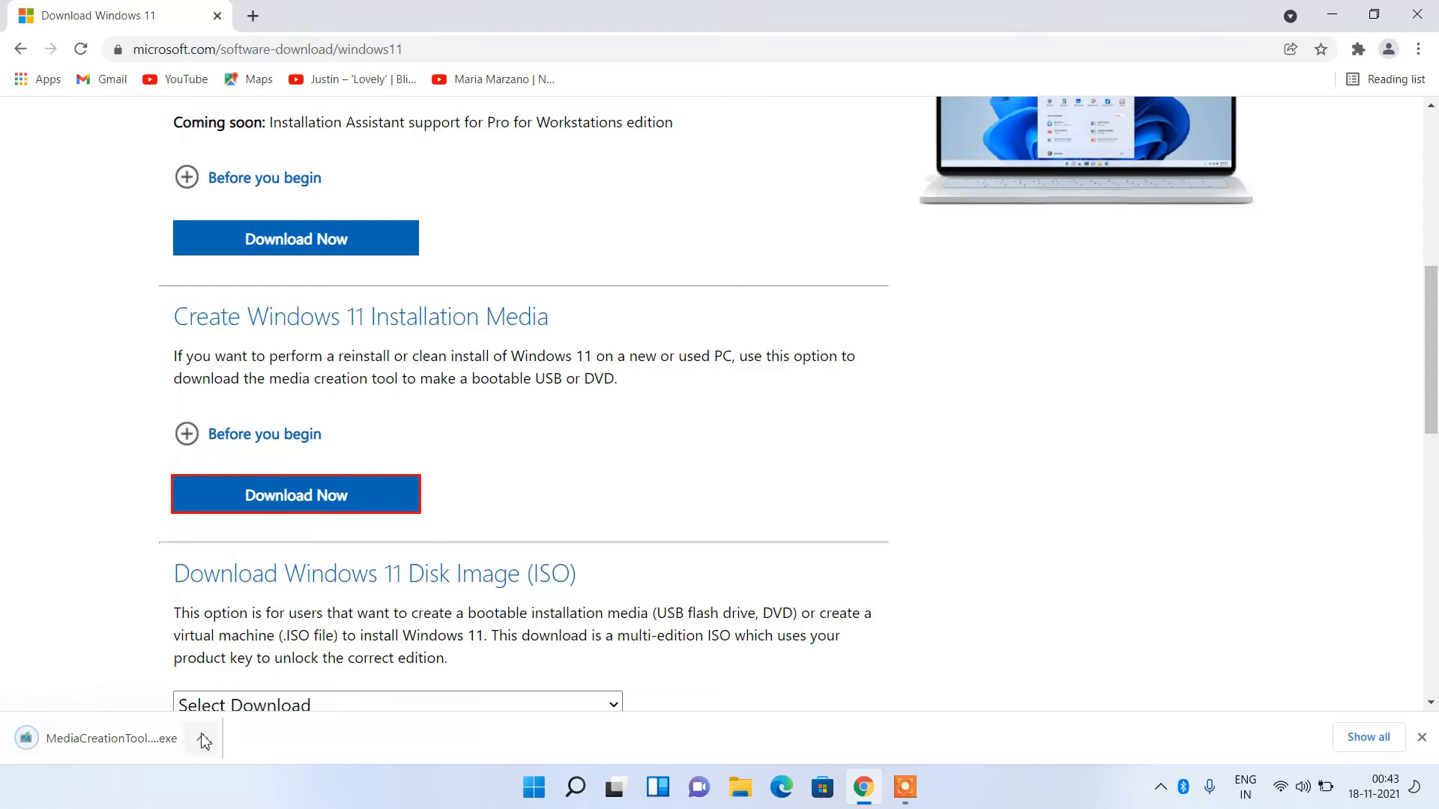
- Move the downloaded MediaCreationToolW11 file from the Downloads folder to the desktop
left_click(201, 739)
left_click(290, 677)
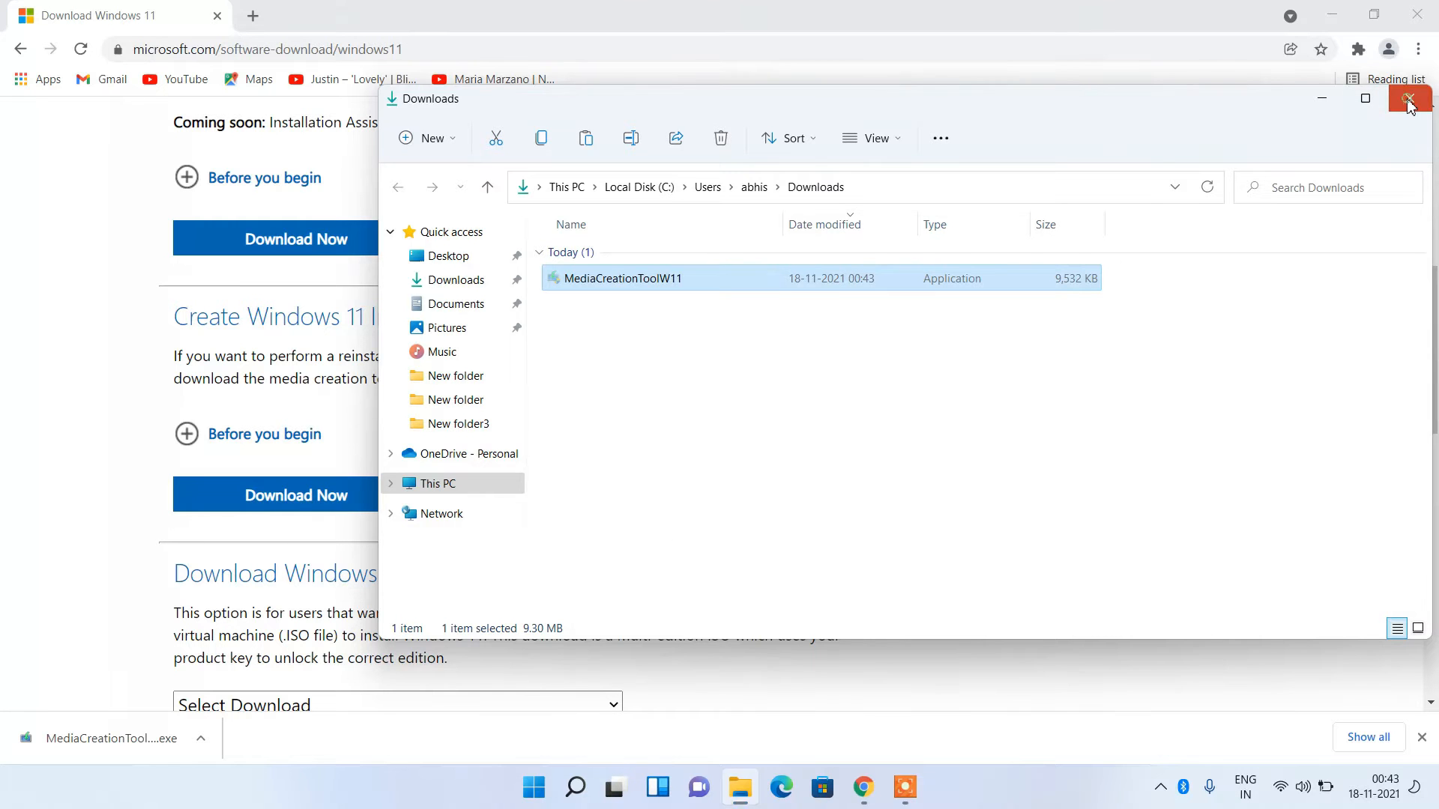
left_click(1408, 100)
left_click(1332, 15)
key("ctrl+v")
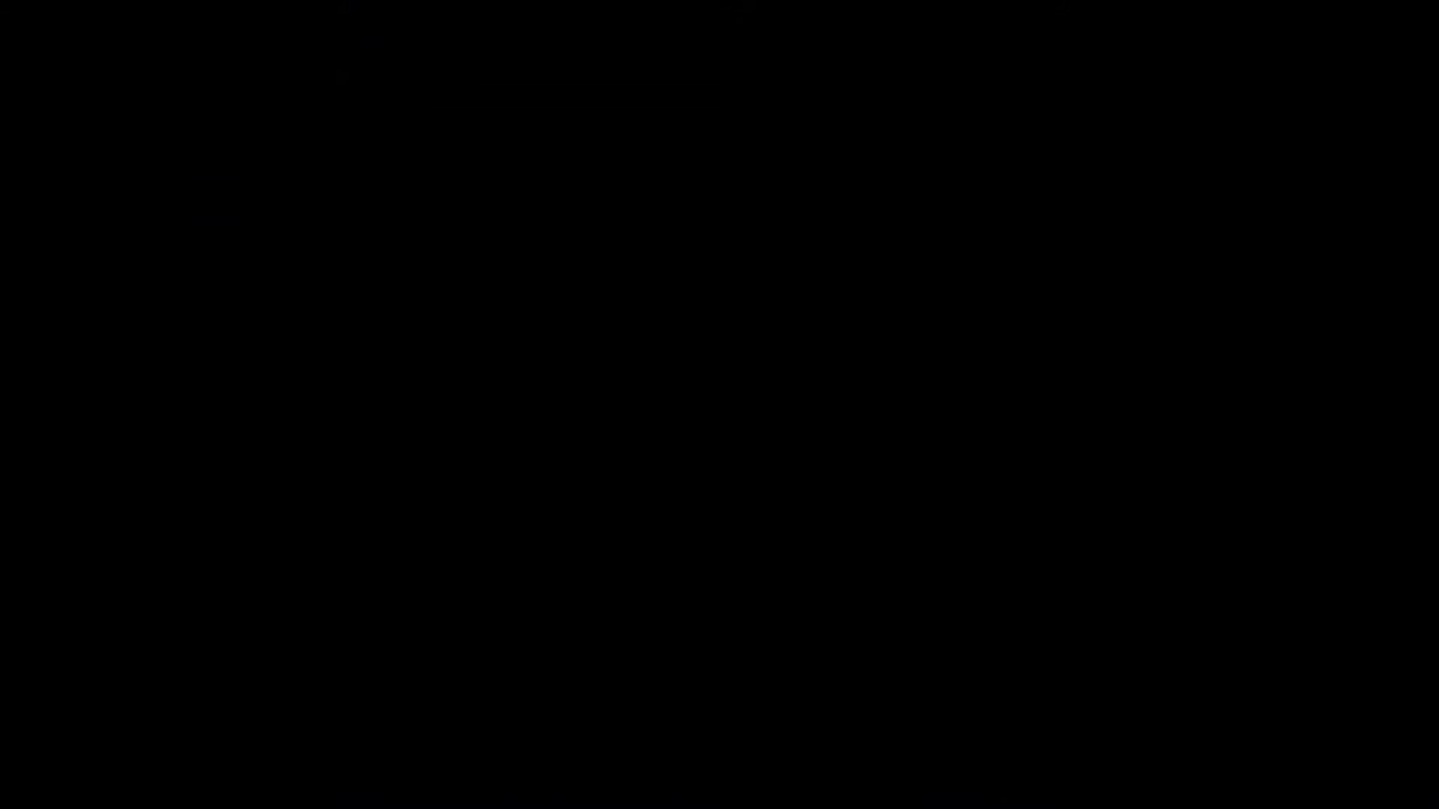
- Run the media creation tool, accept the license terms, keep the recommended language and edition, and choose ISO file as the media
left_click(623, 538)
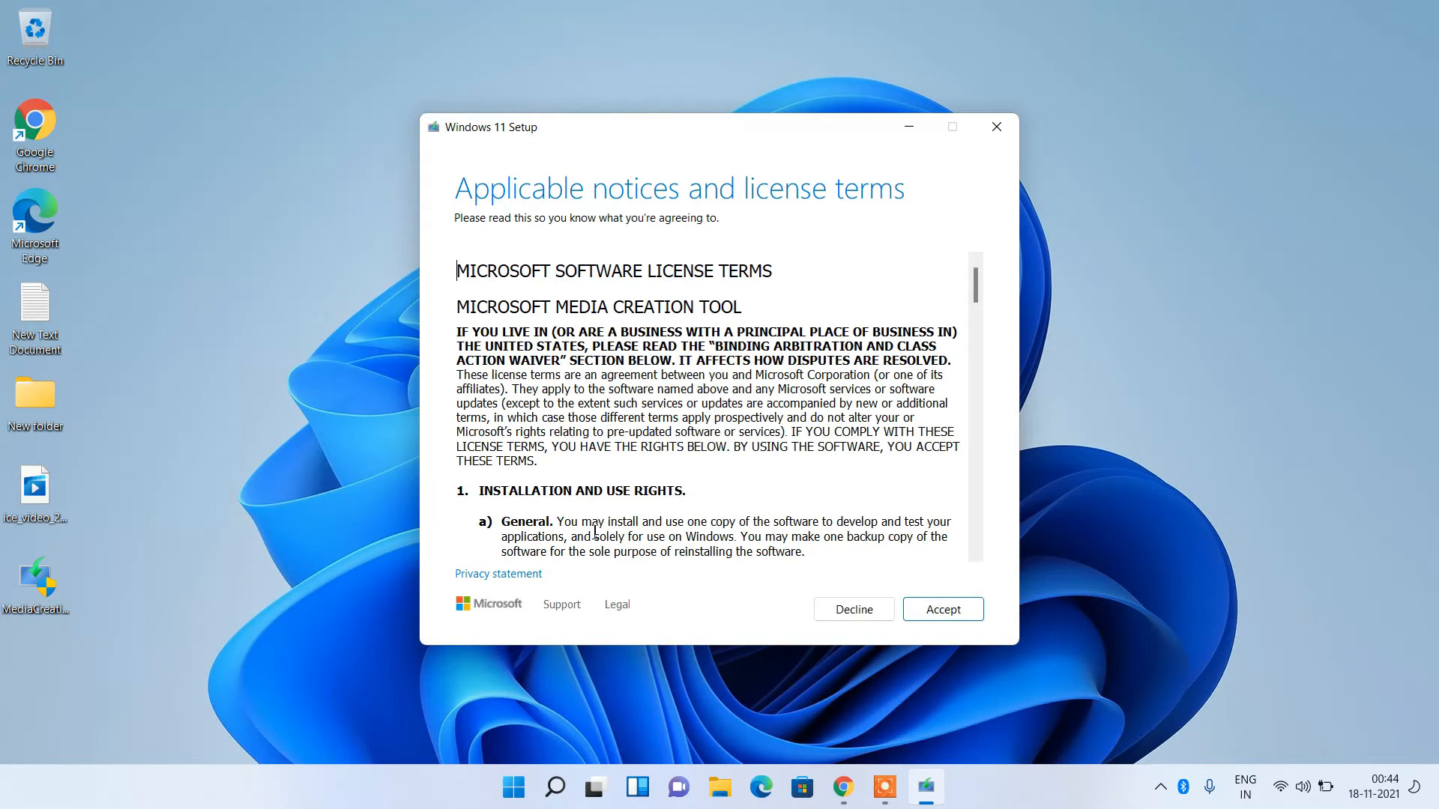
left_click(937, 609)
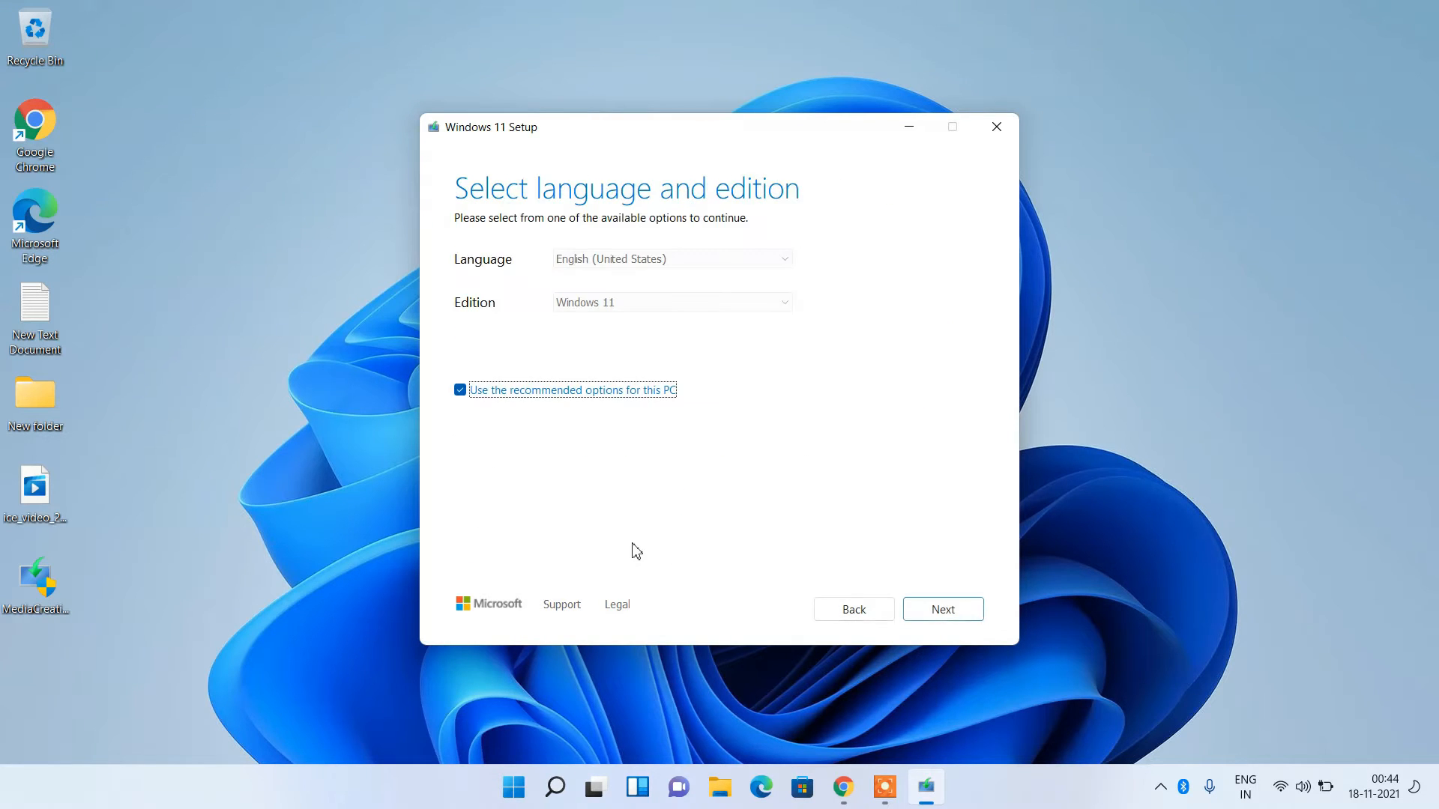
left_click(933, 608)
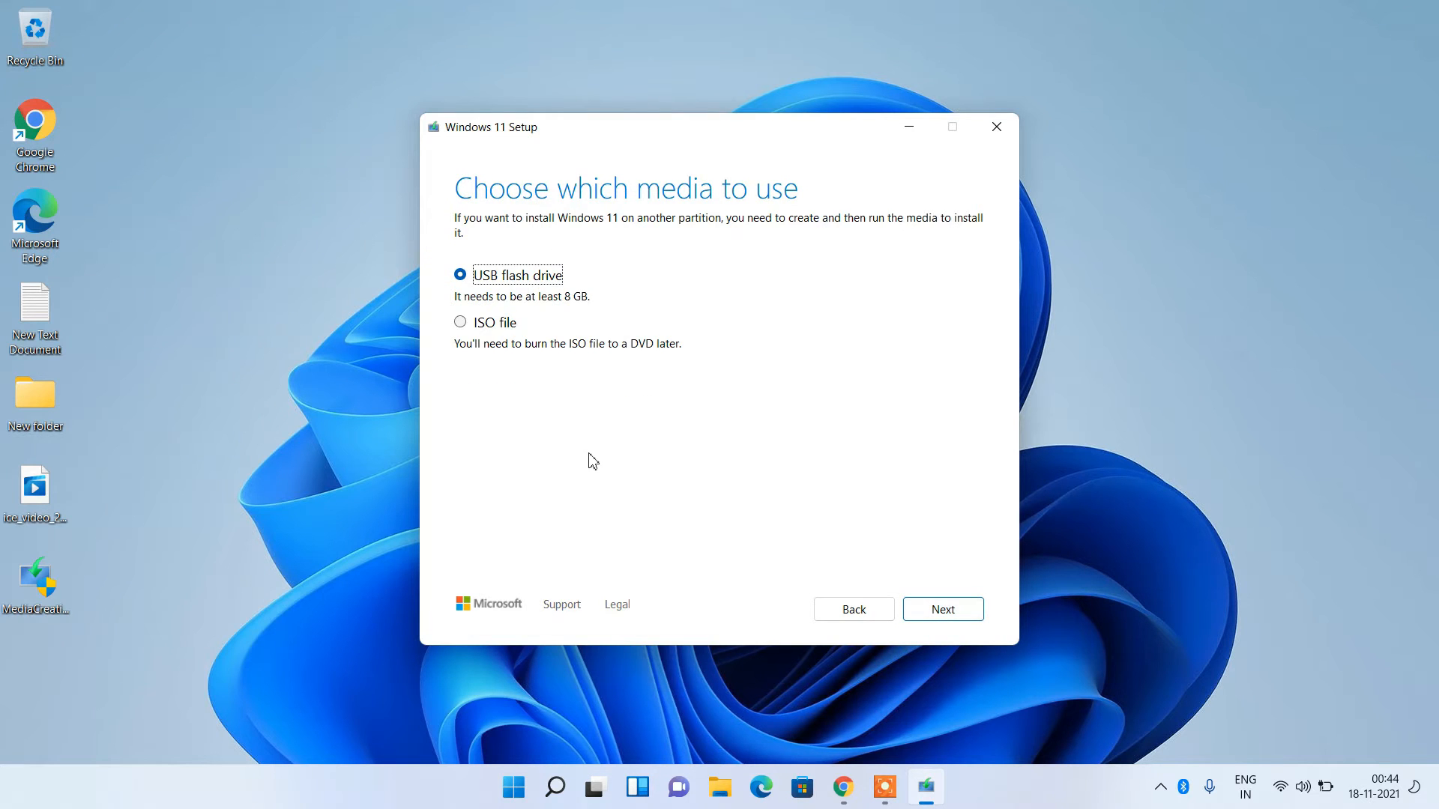
left_click(461, 326)
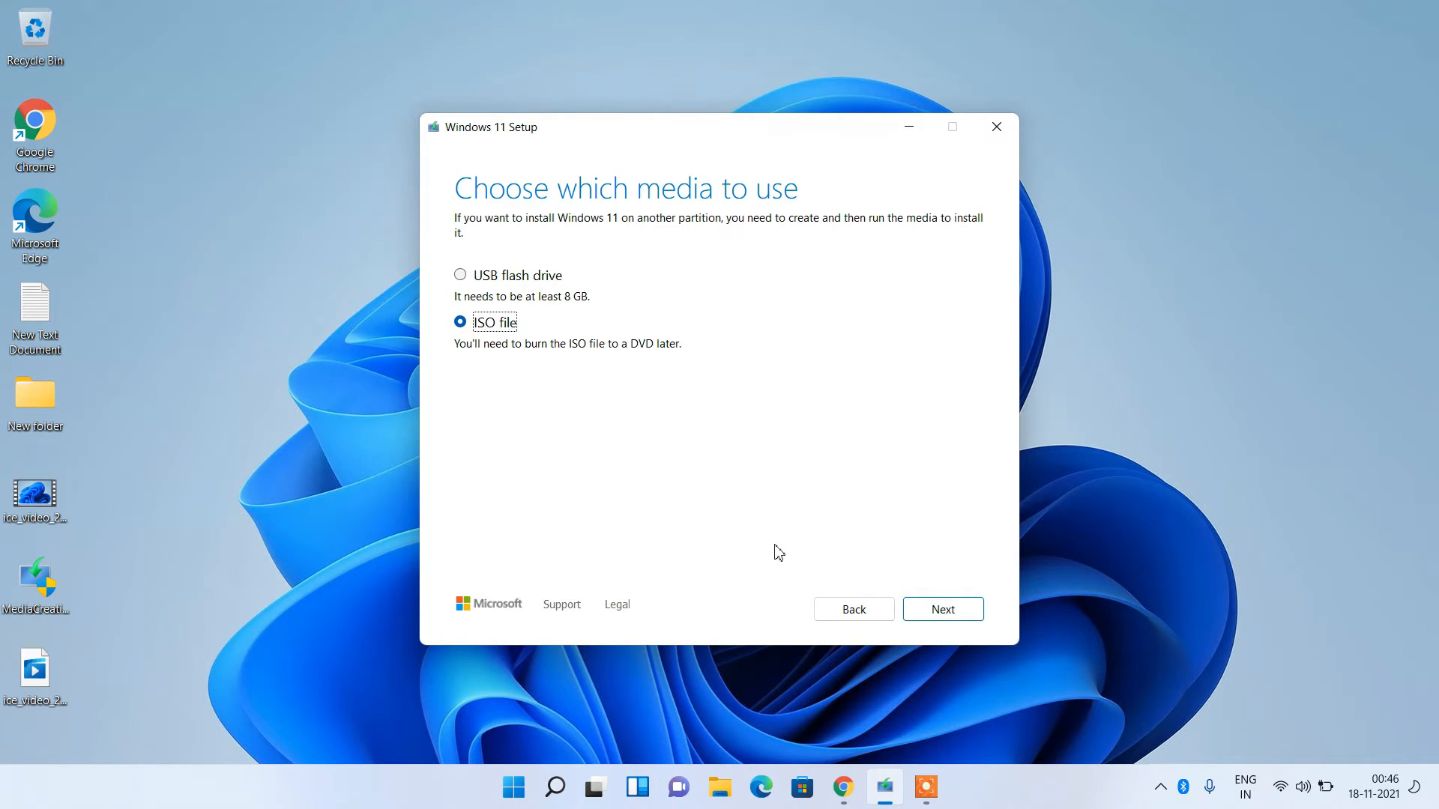
- Move the Windows ISO file from the desktop's New folder to the desktop, and quit Windows 11 Setup
left_click(34, 404)
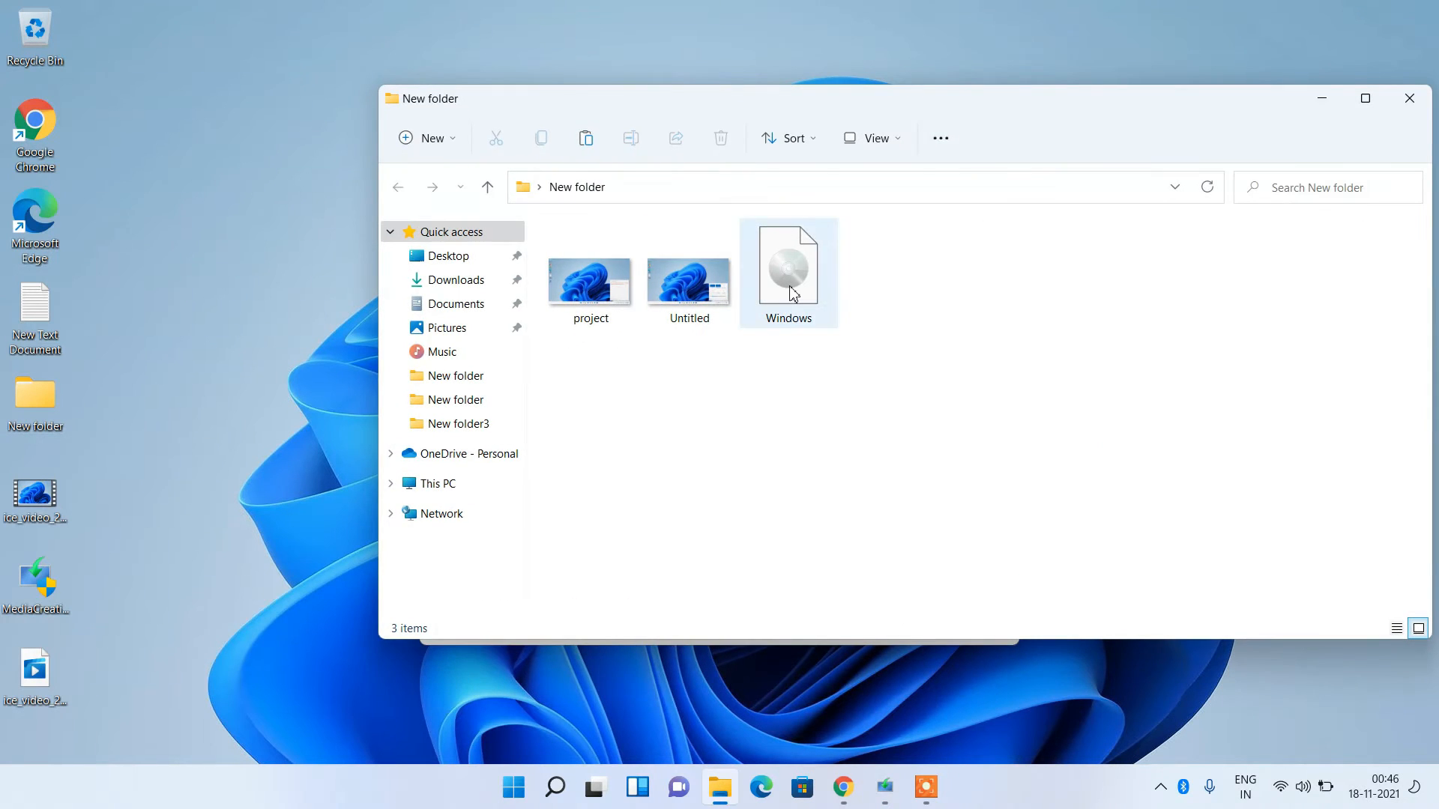
left_click(787, 326)
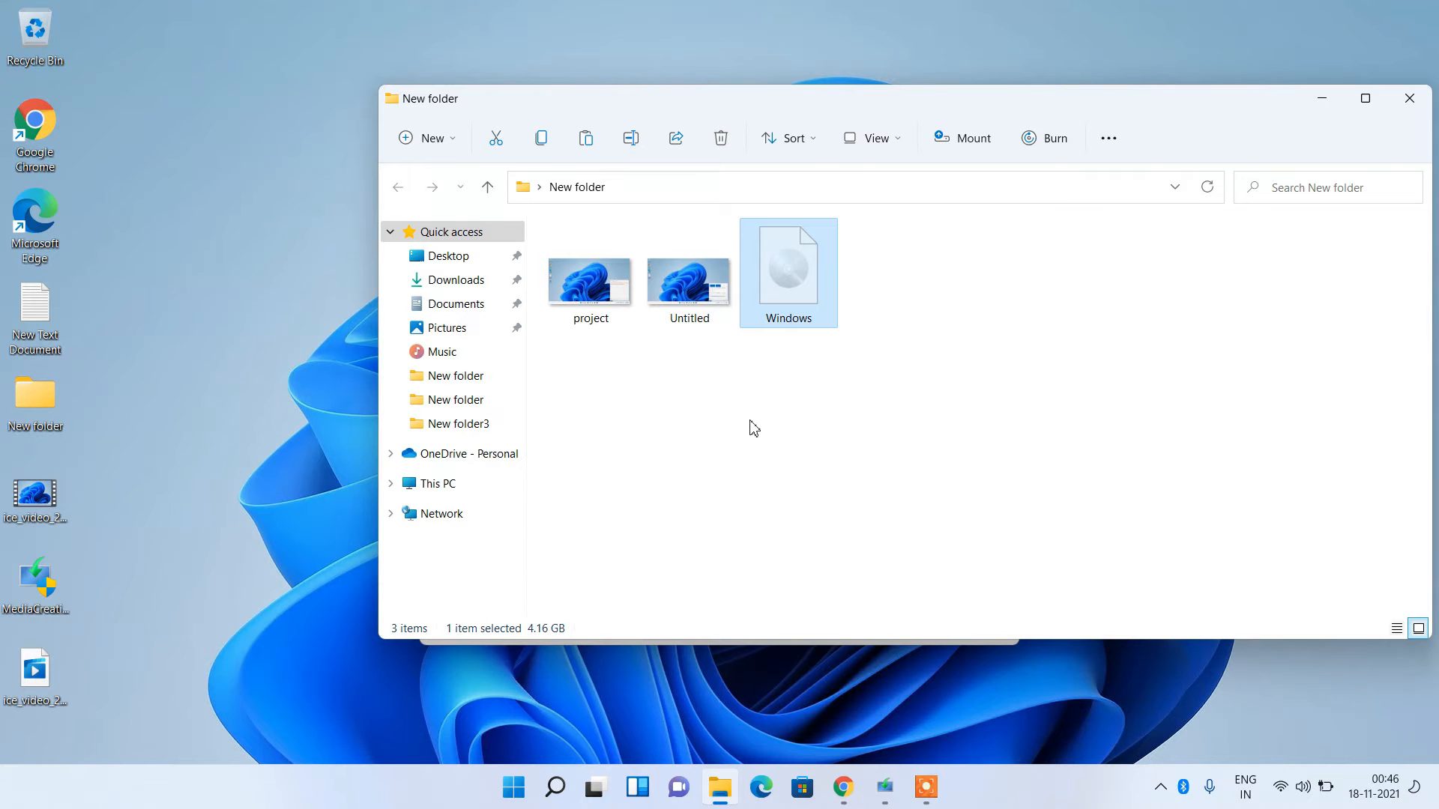
left_click(1409, 98)
left_click(313, 326)
left_click(696, 502)
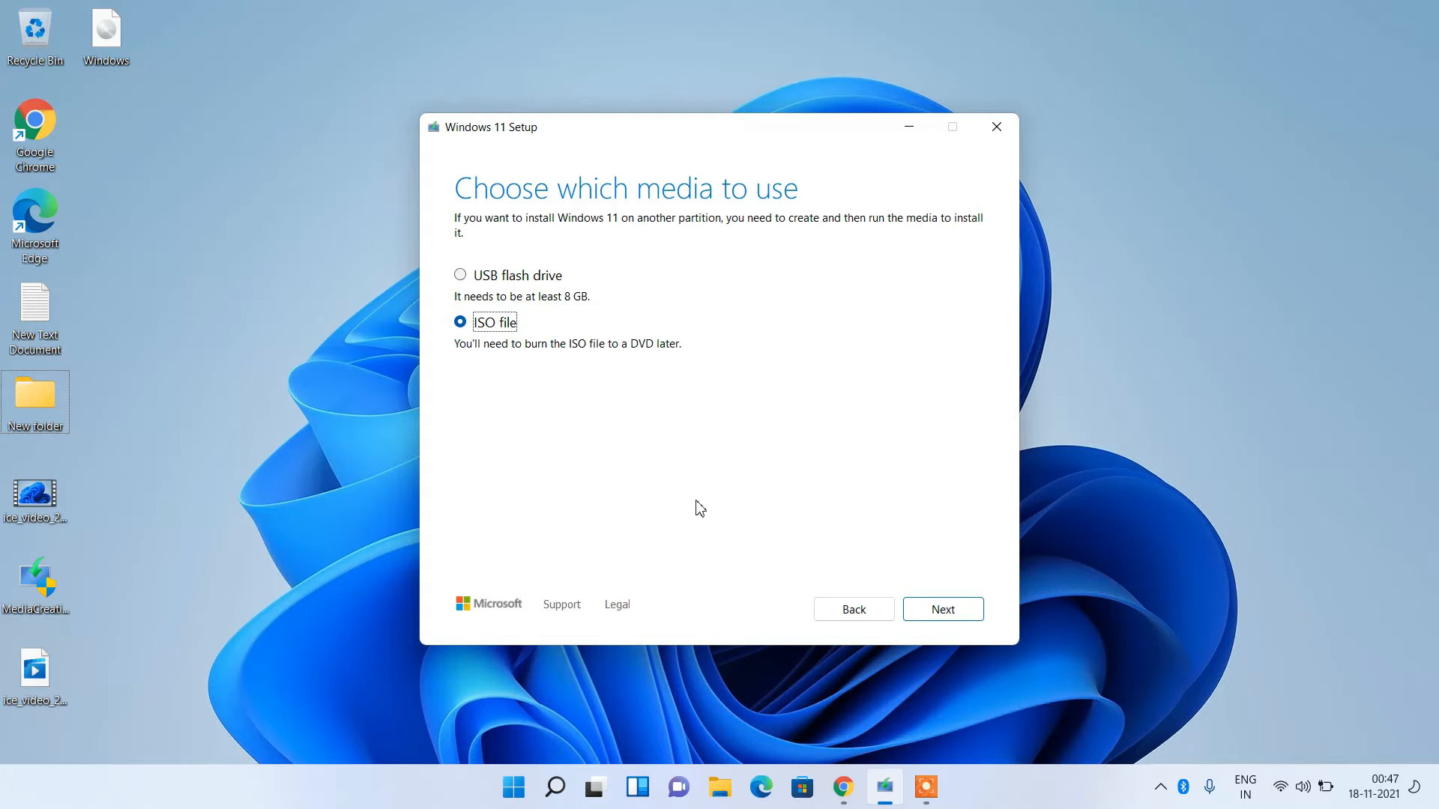
left_click(997, 132)
left_click(725, 457)
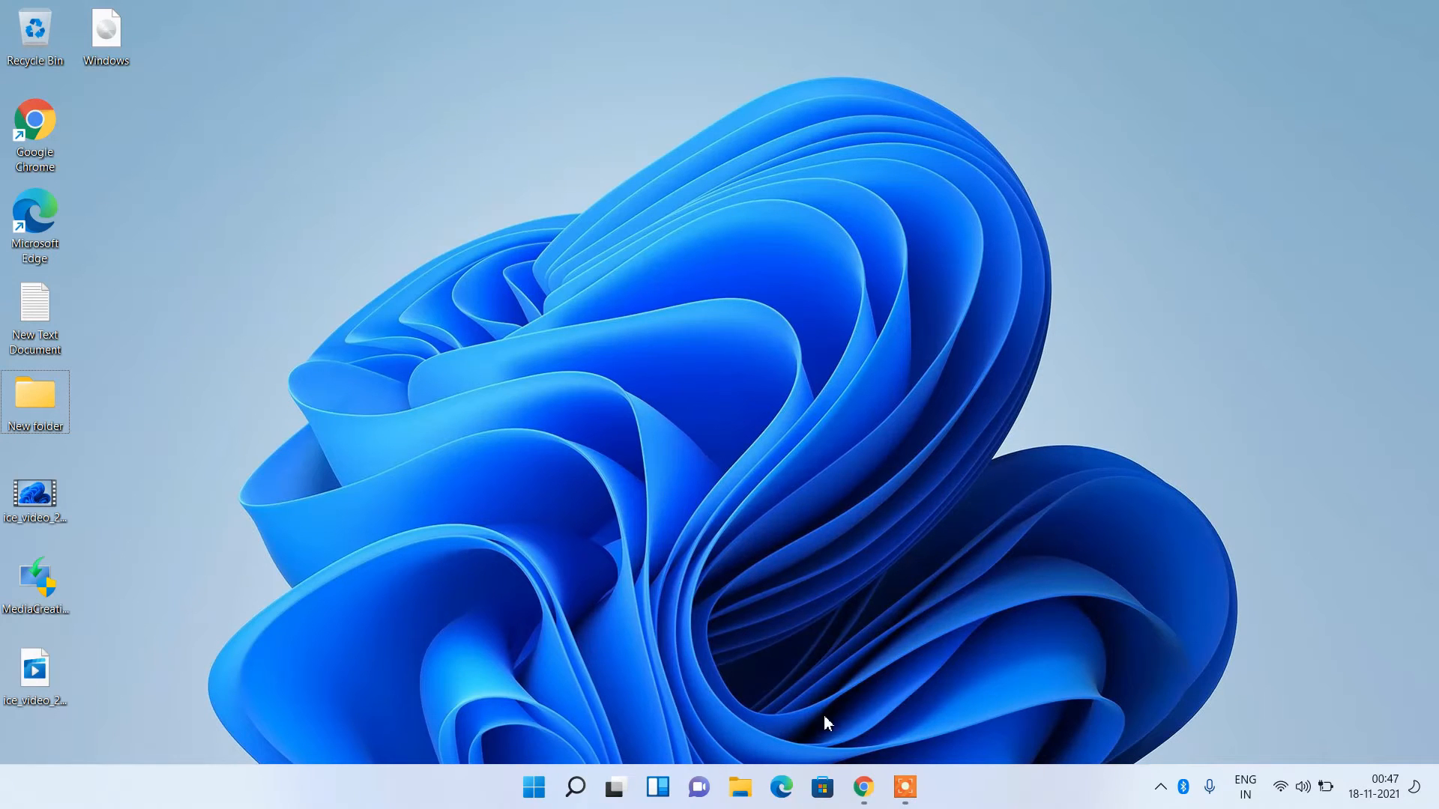
- Switch to Google Chrome and search Google for "rufus download" in a new tab
left_click(864, 787)
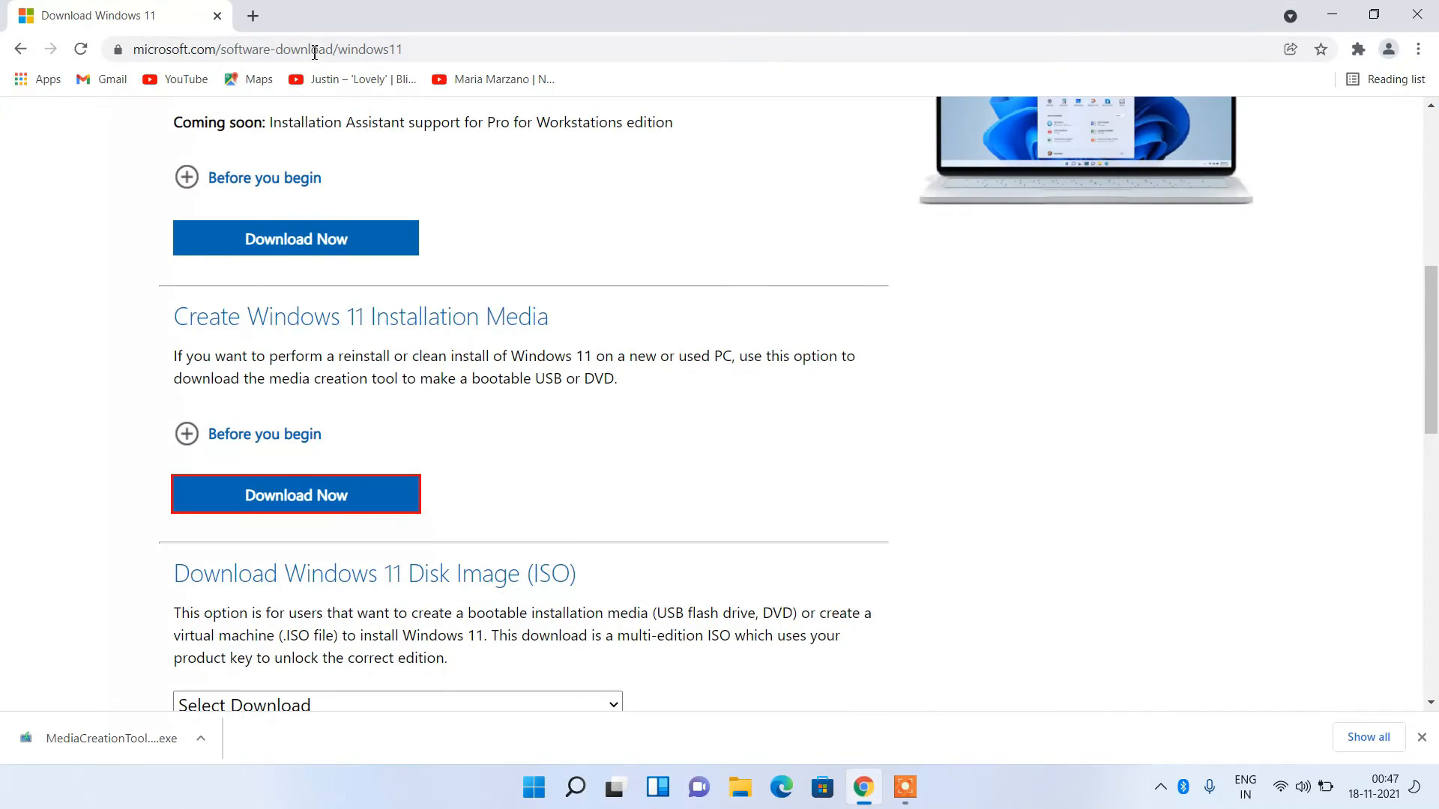
left_click(253, 16)
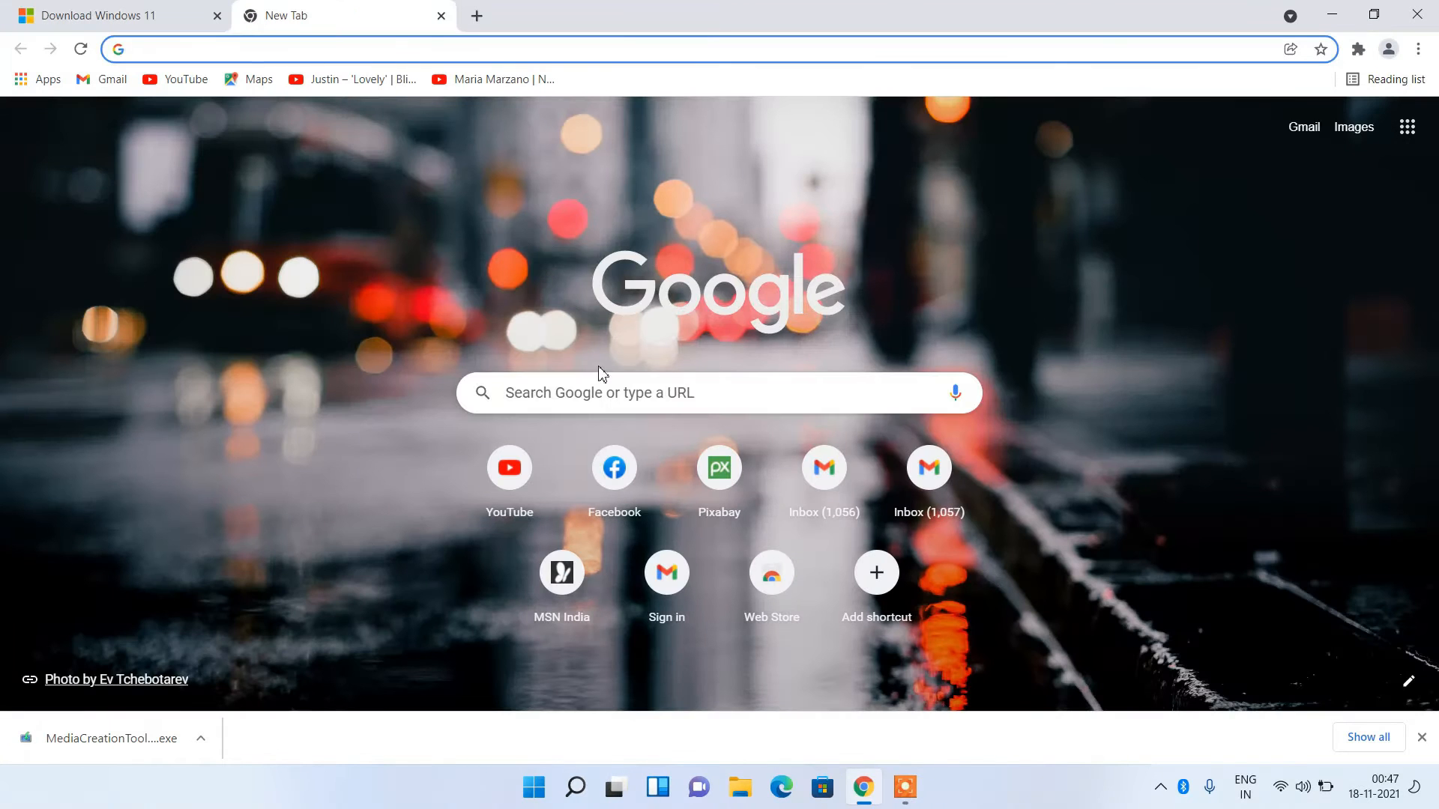
left_click(592, 403)
type("rufus")
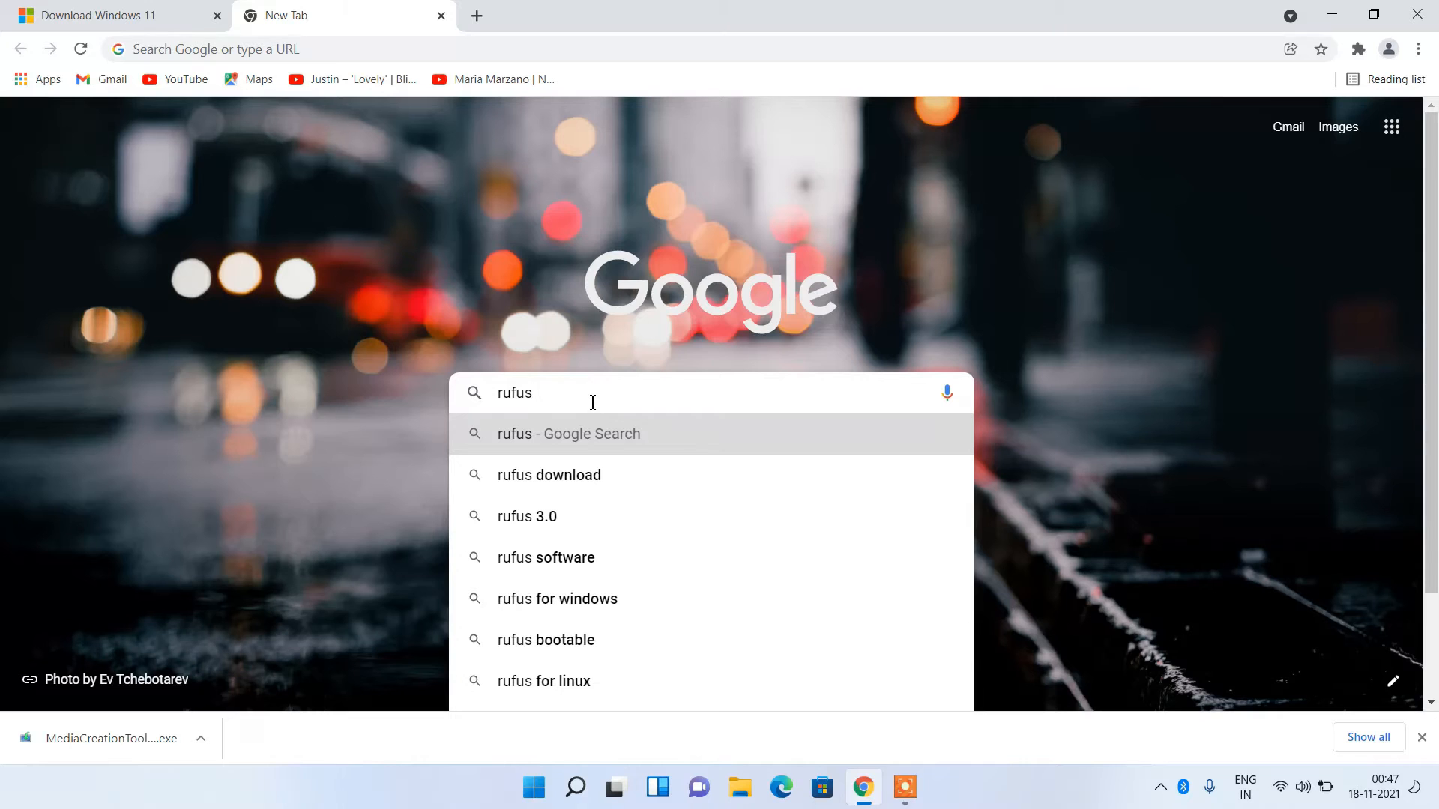
key("Down")
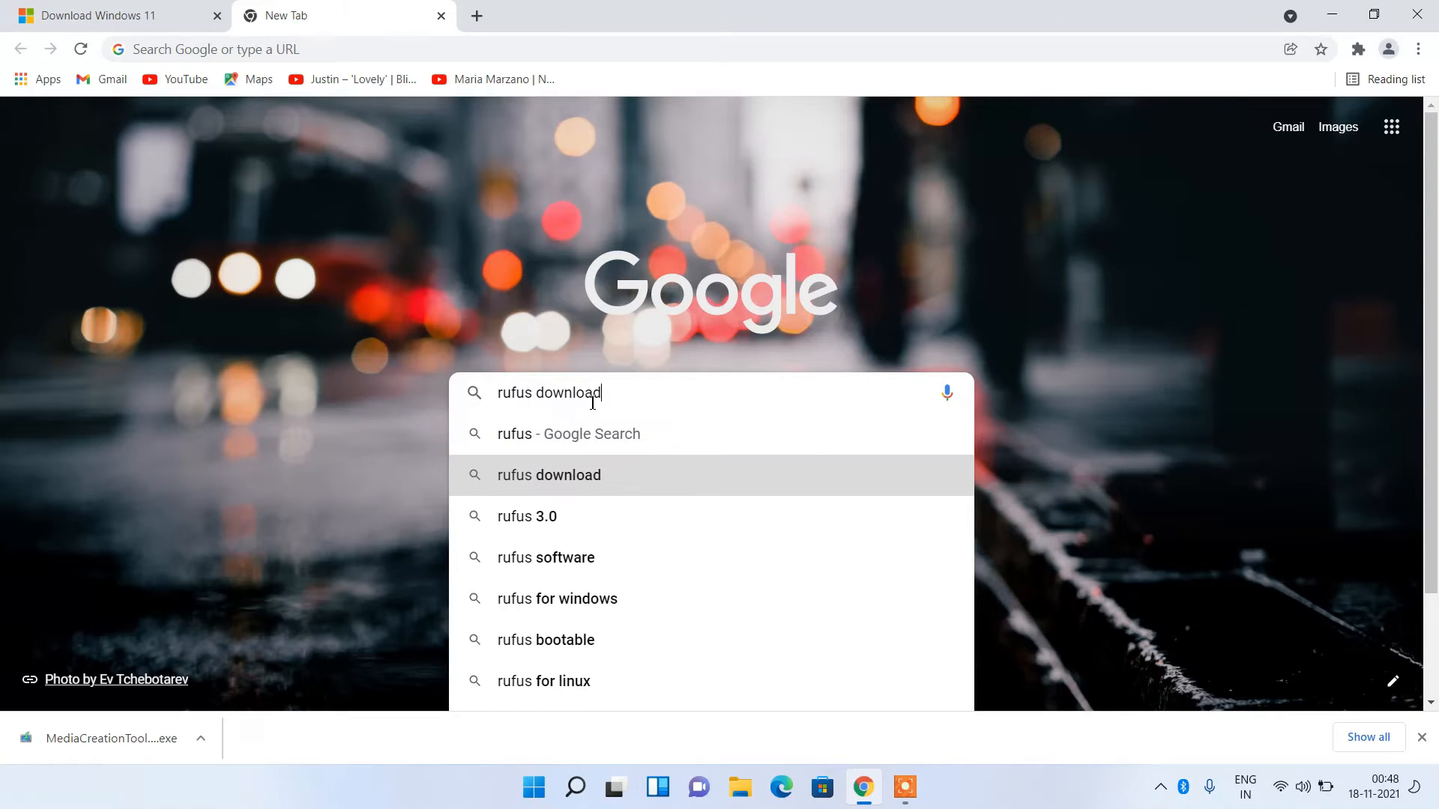
key("Return")
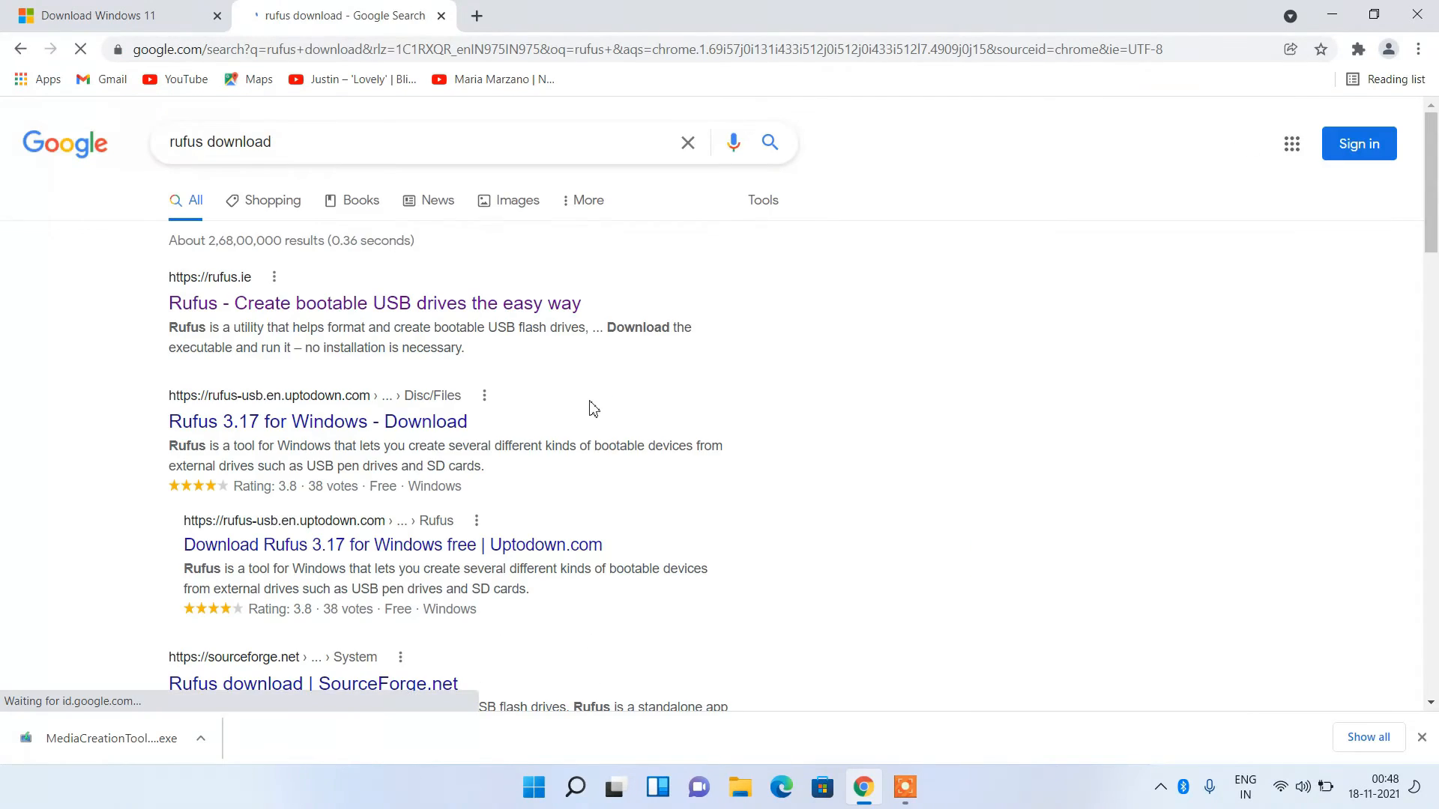
- Open the official rufus.ie site and download Rufus 3.17
left_click(333, 309)
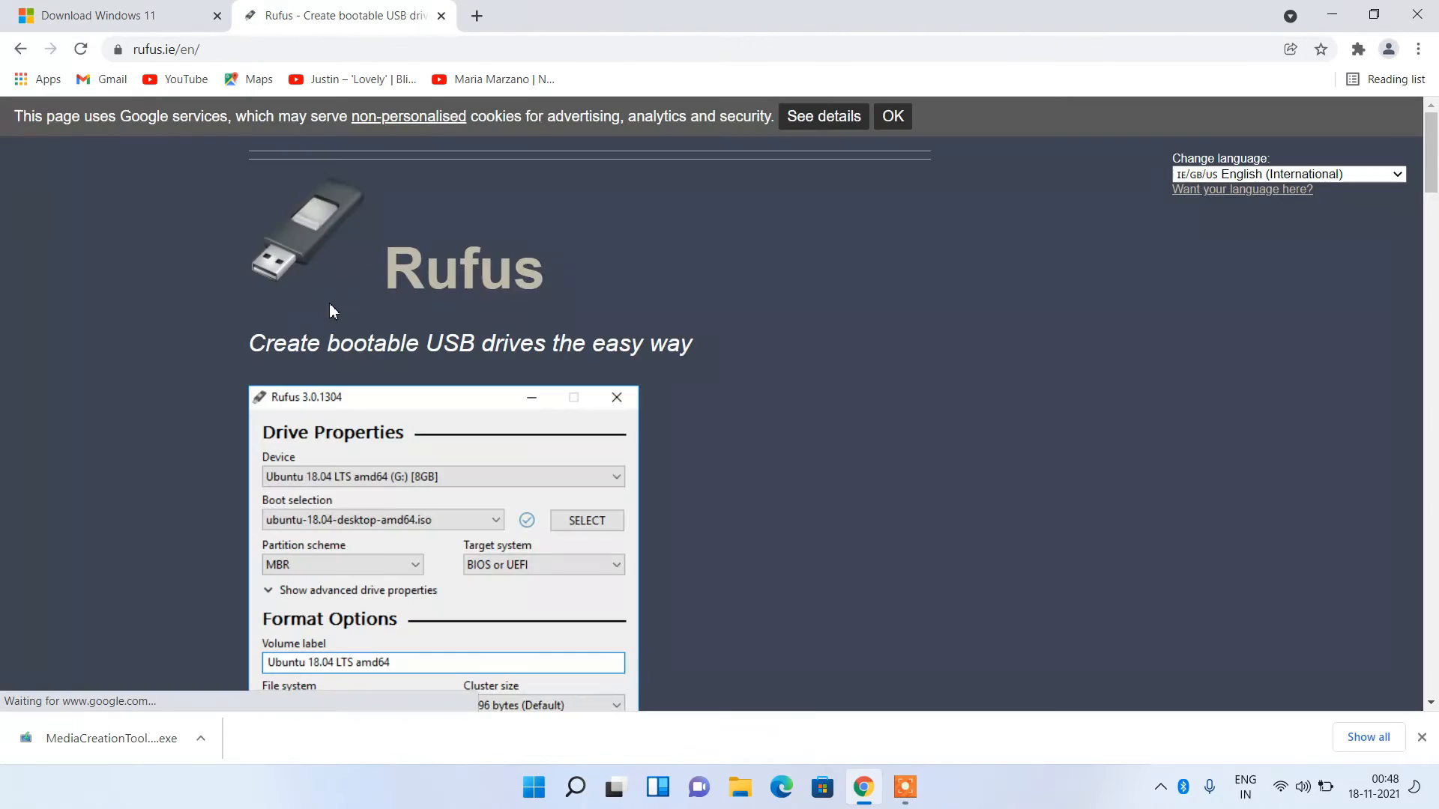
scroll(330, 304, "down", 10)
scroll(329, 303, "down", 1)
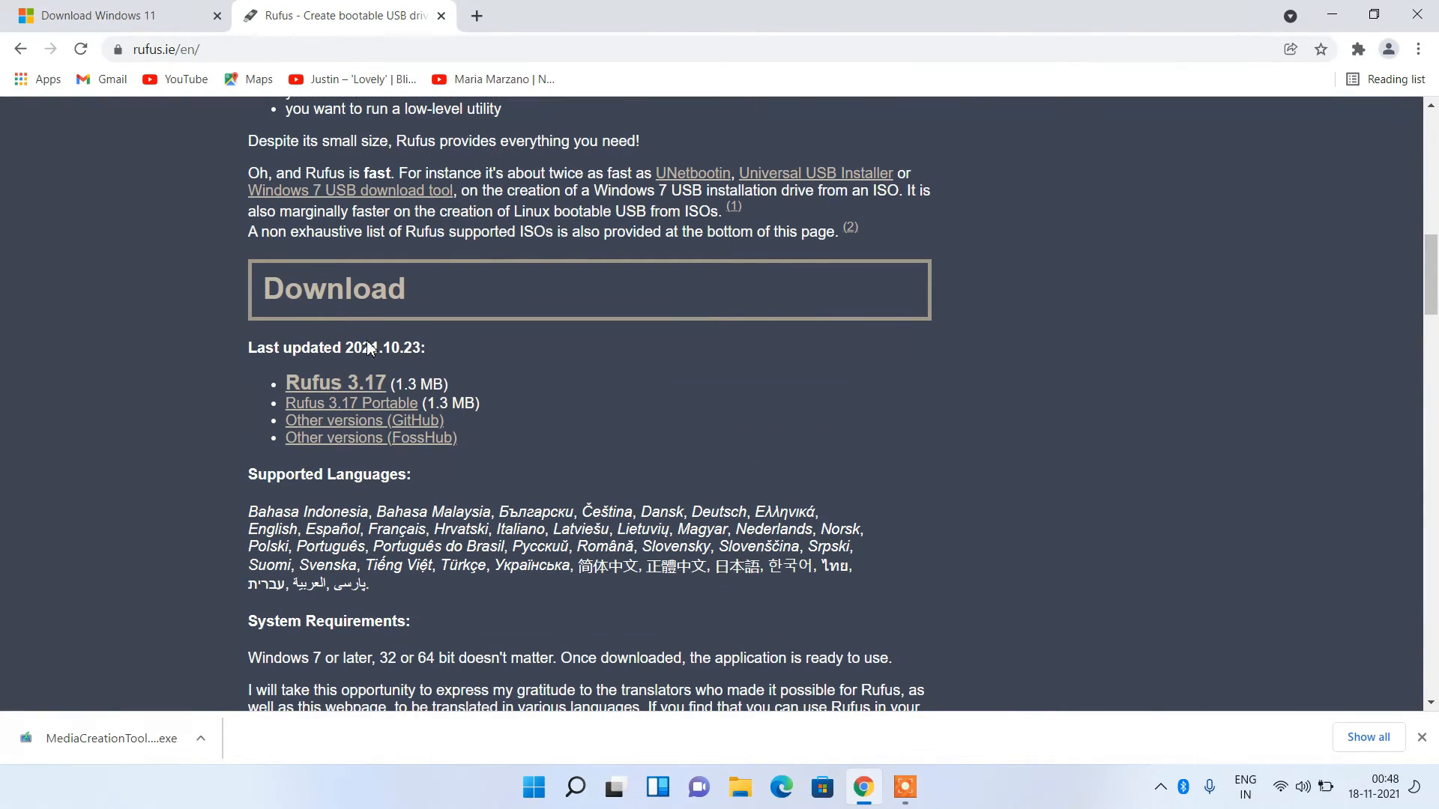
left_click(325, 395)
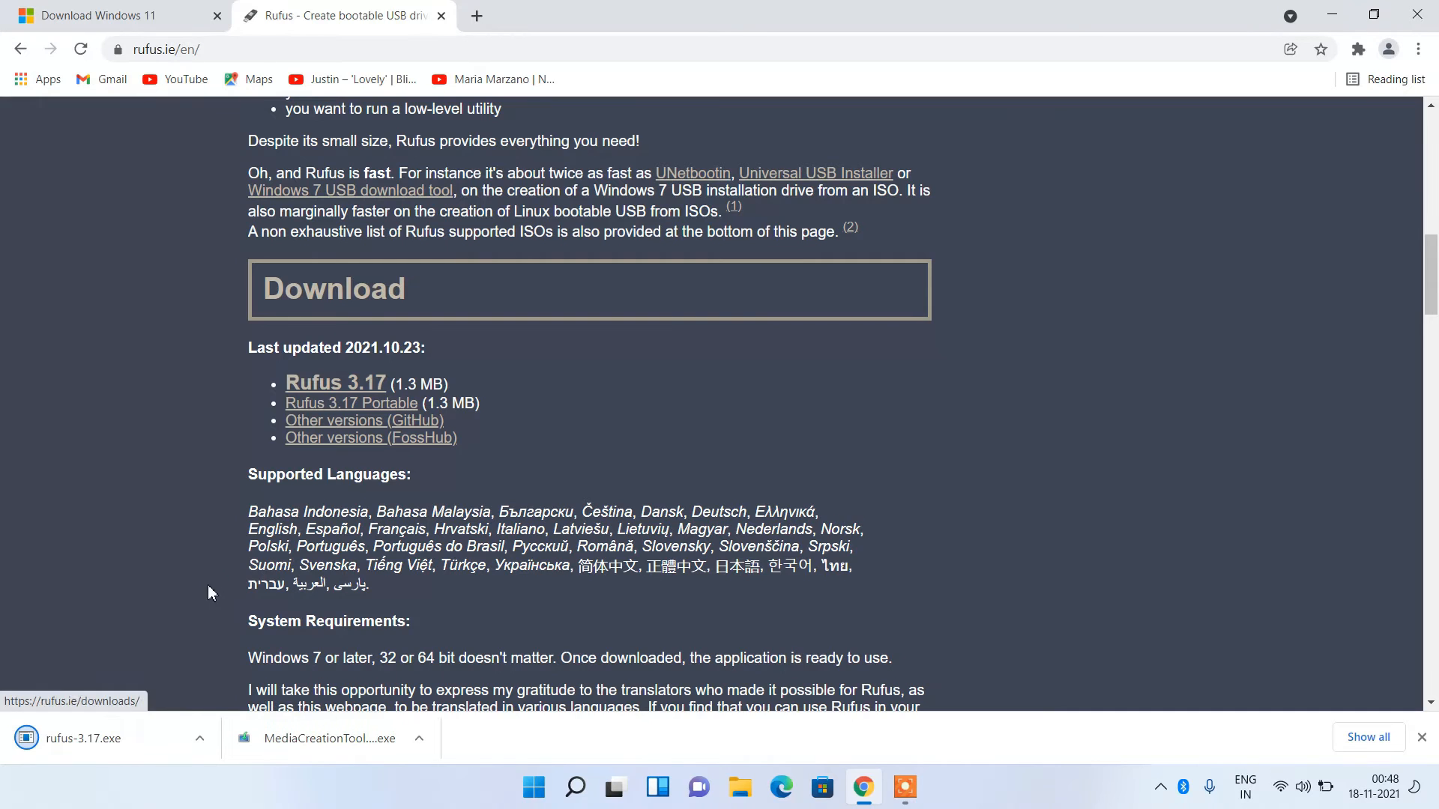
- Move the downloaded rufus-3.17 file from the Downloads folder to the desktop
left_click(201, 744)
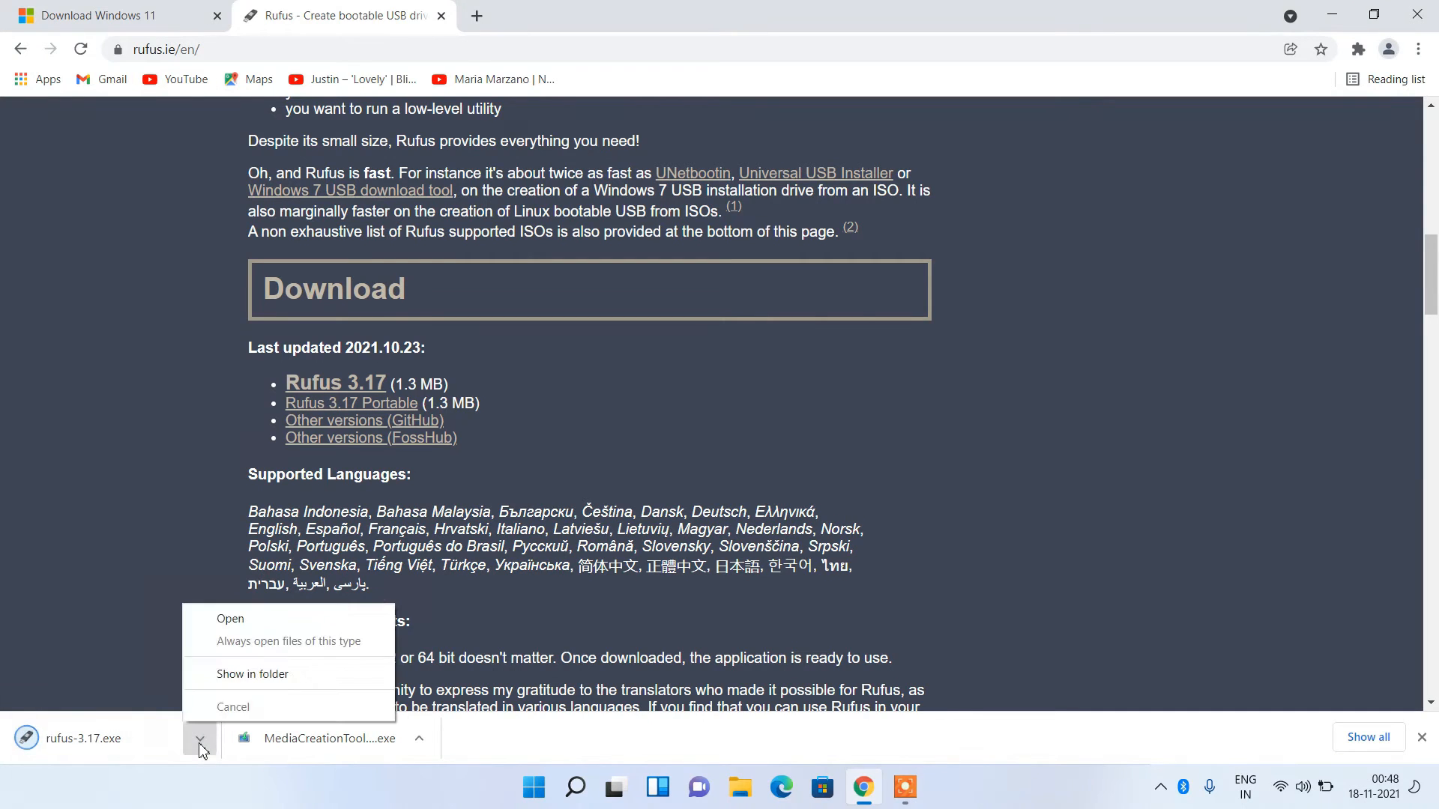
left_click(289, 674)
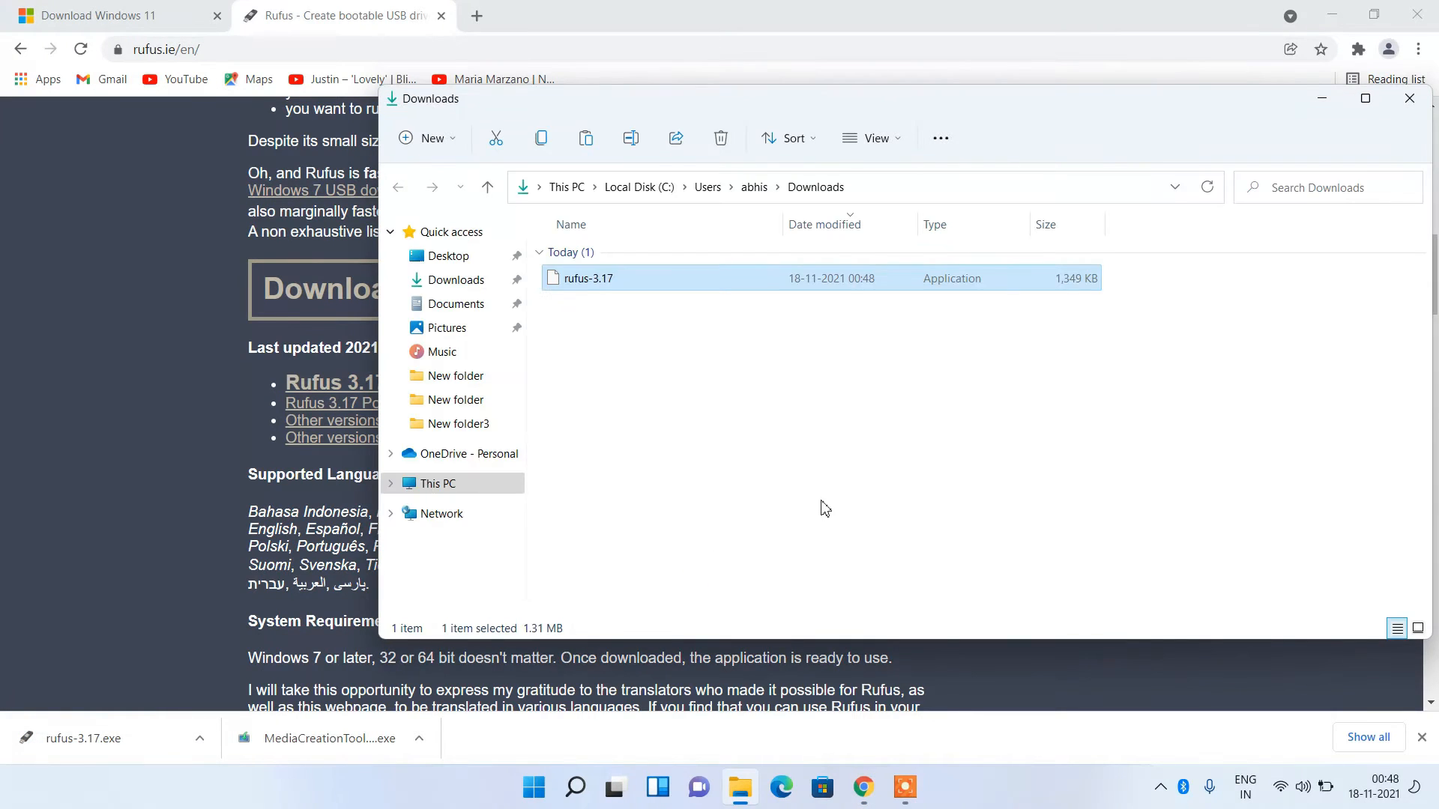
left_click(1409, 98)
left_click(1332, 14)
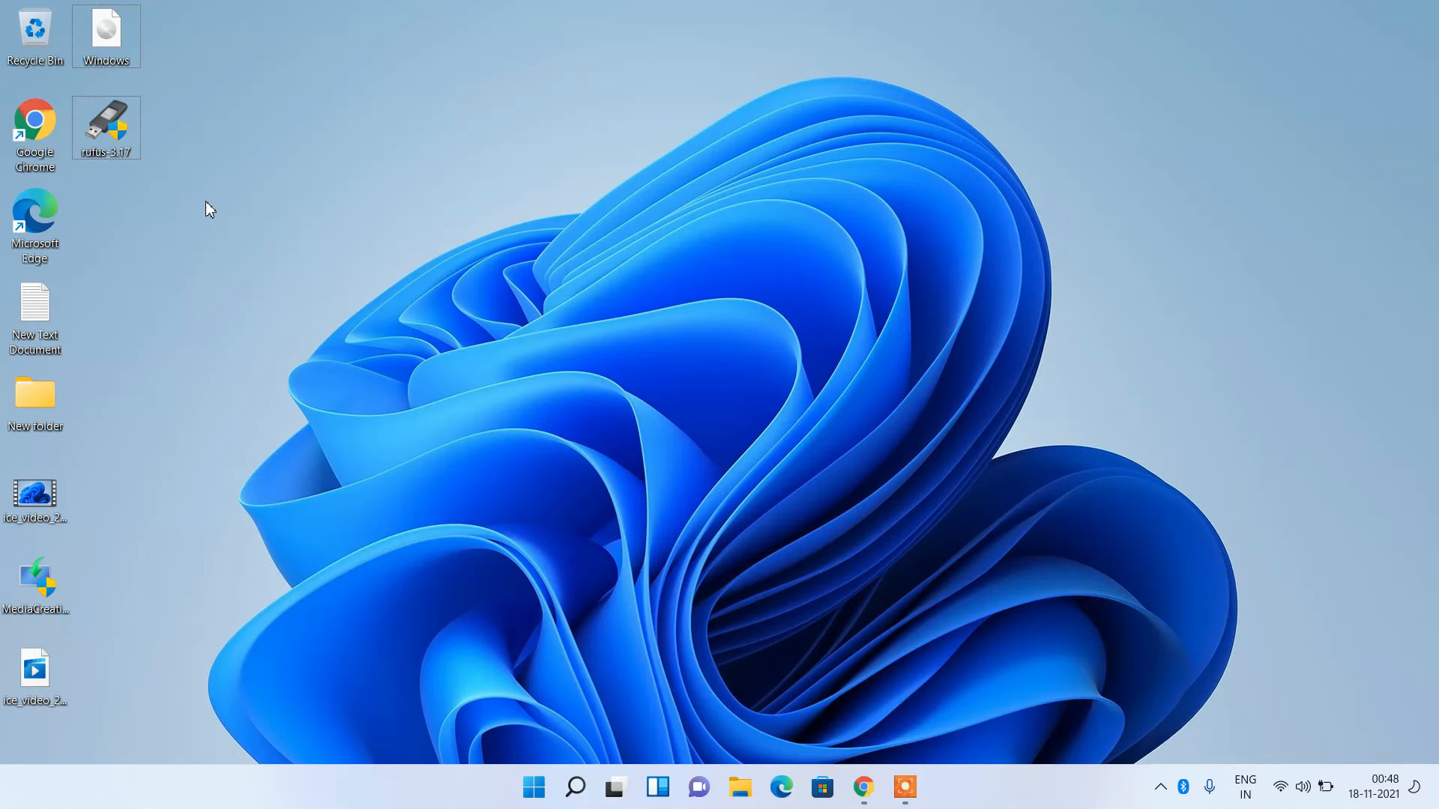
- Launch Rufus from the desktop, allow it to run, and select ESD-ISO (E:) [64 GB] as the device
double_click(105, 130)
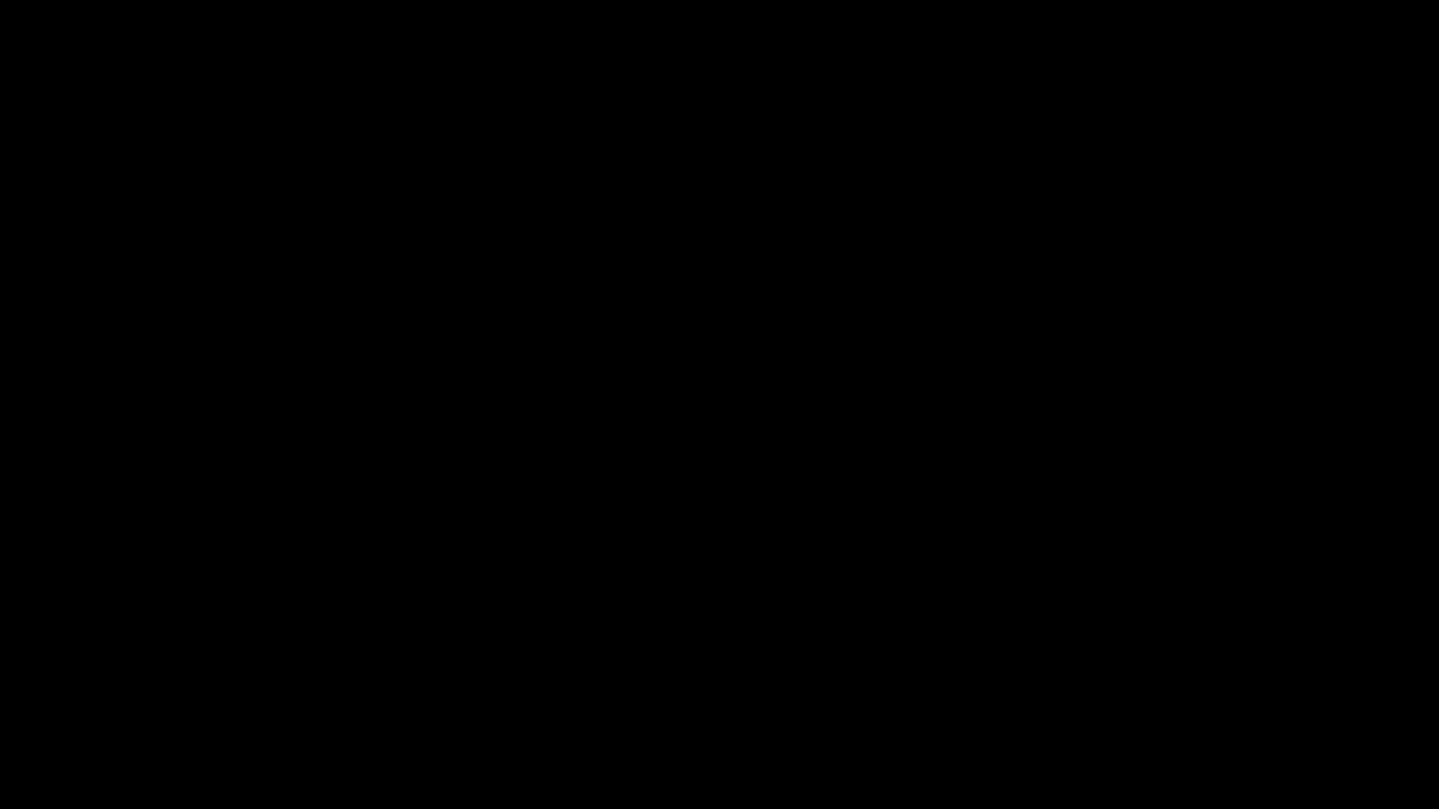
left_click(612, 546)
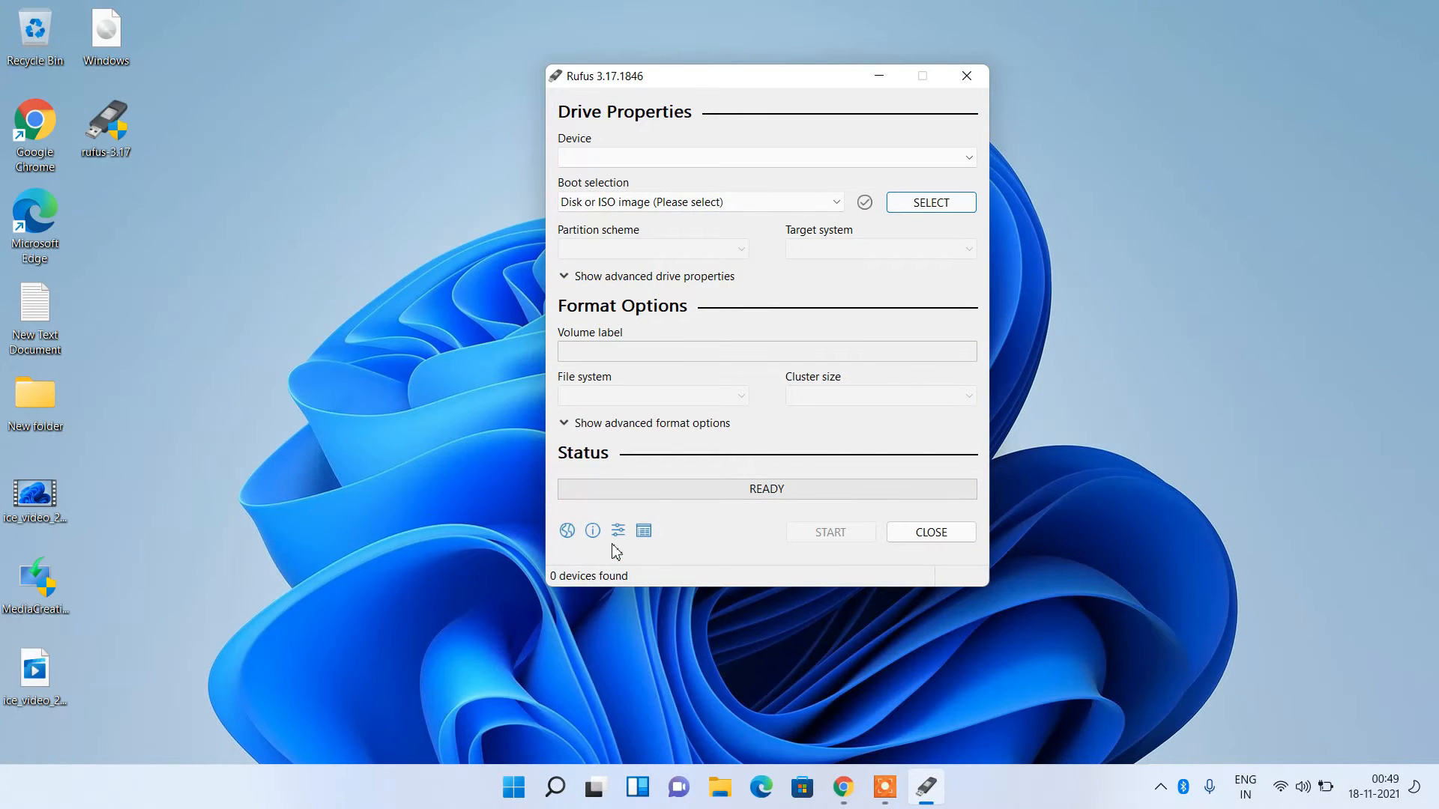
left_click_drag(758, 79, 717, 95)
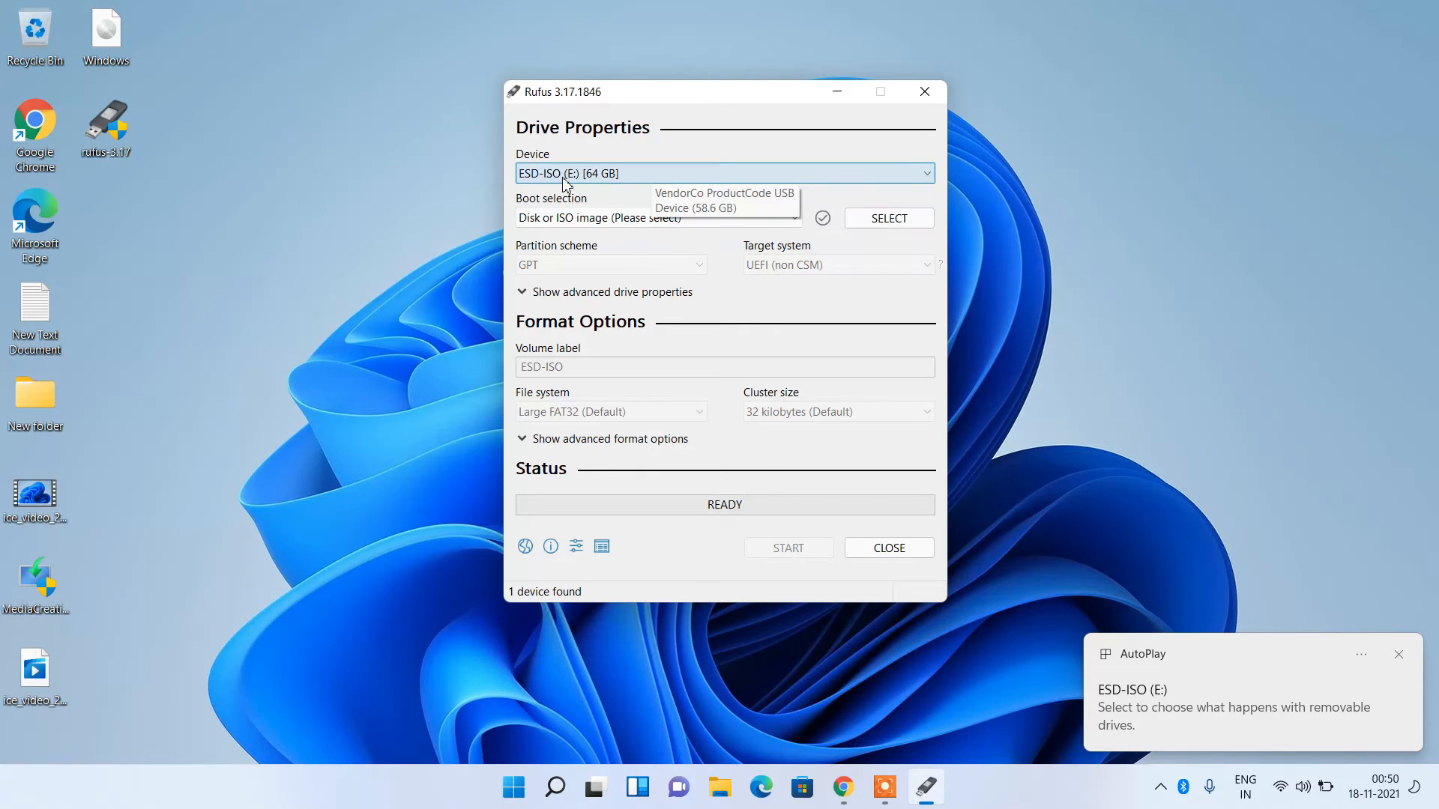
left_click(635, 175)
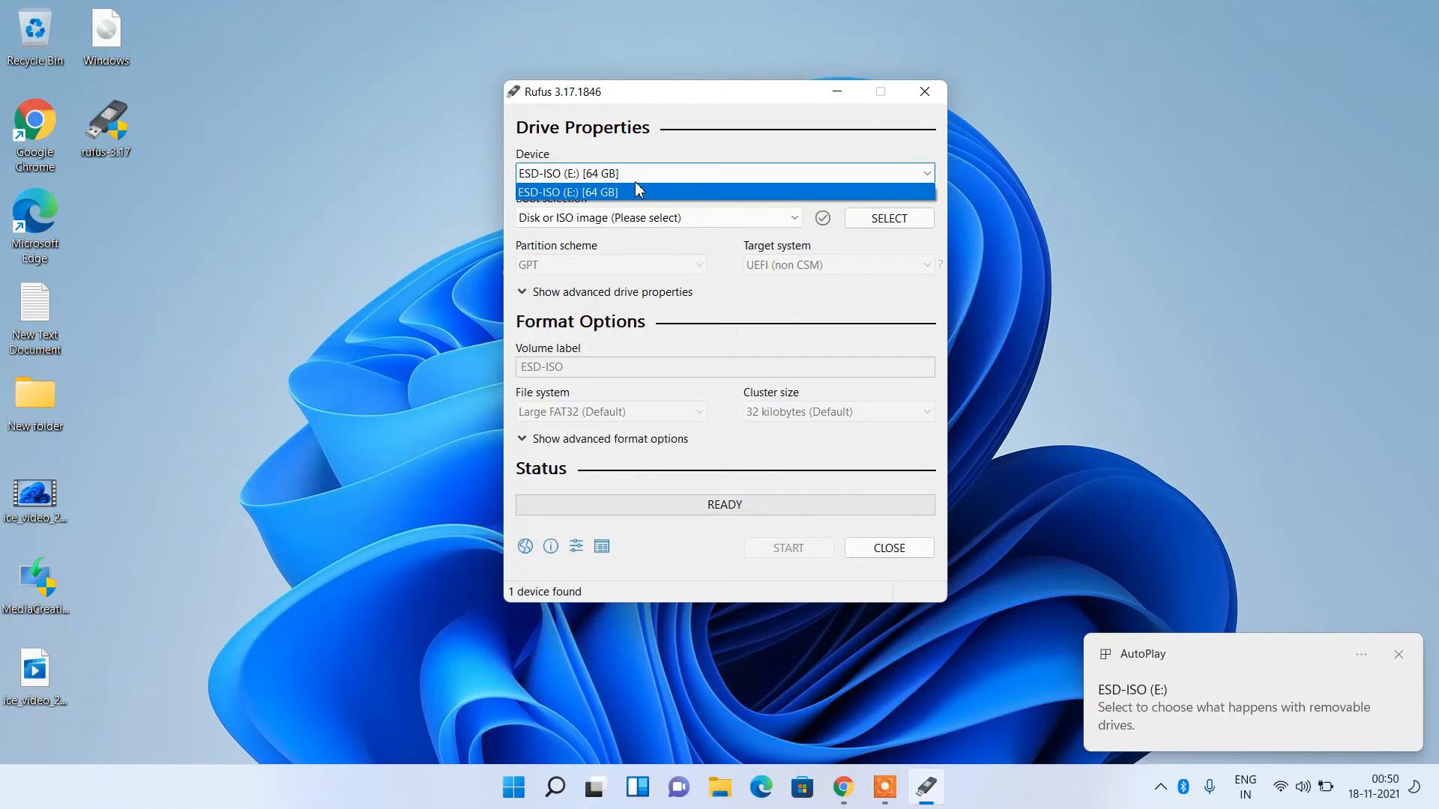
left_click(631, 192)
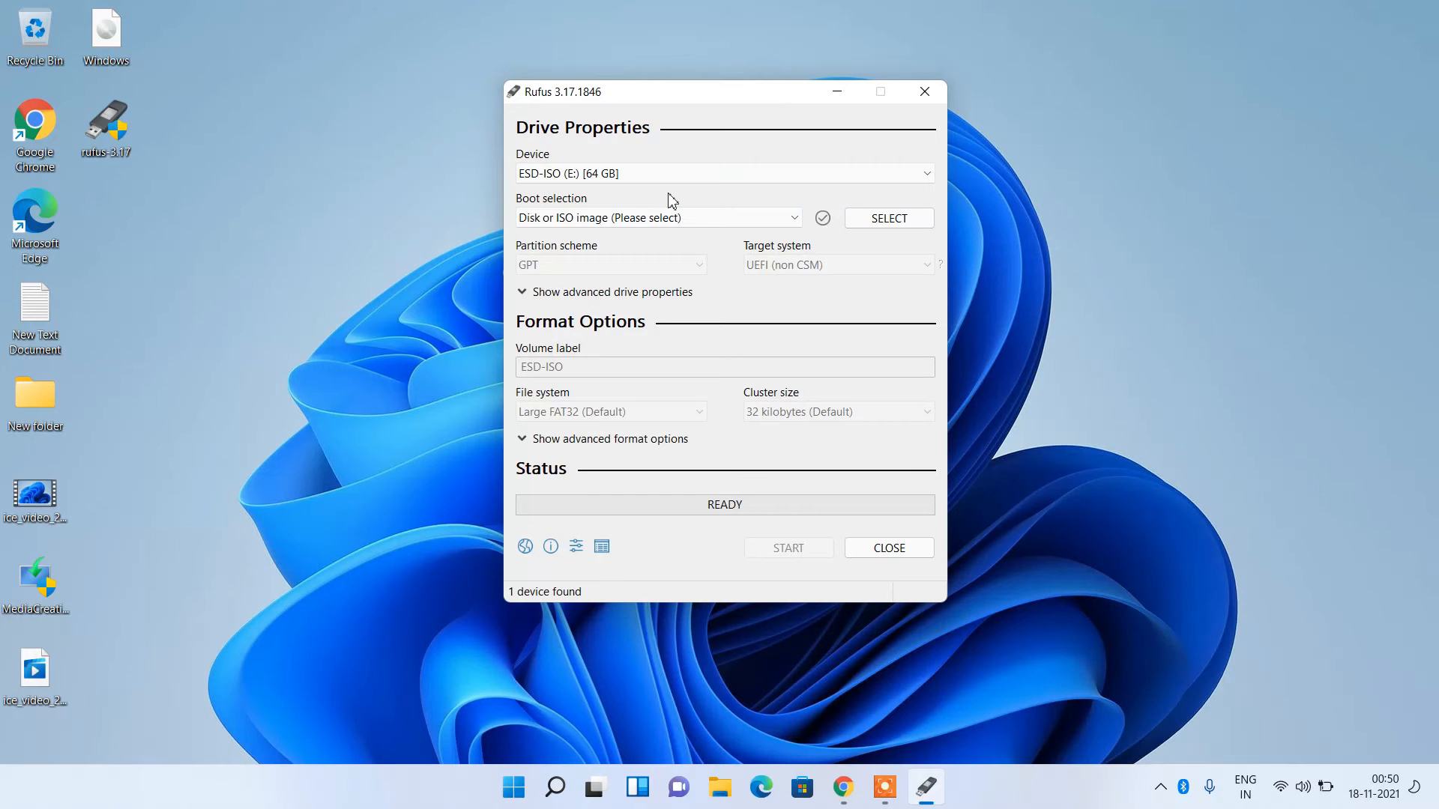
- Load the Windows ISO image from the Desktop as the boot selection
left_click(887, 219)
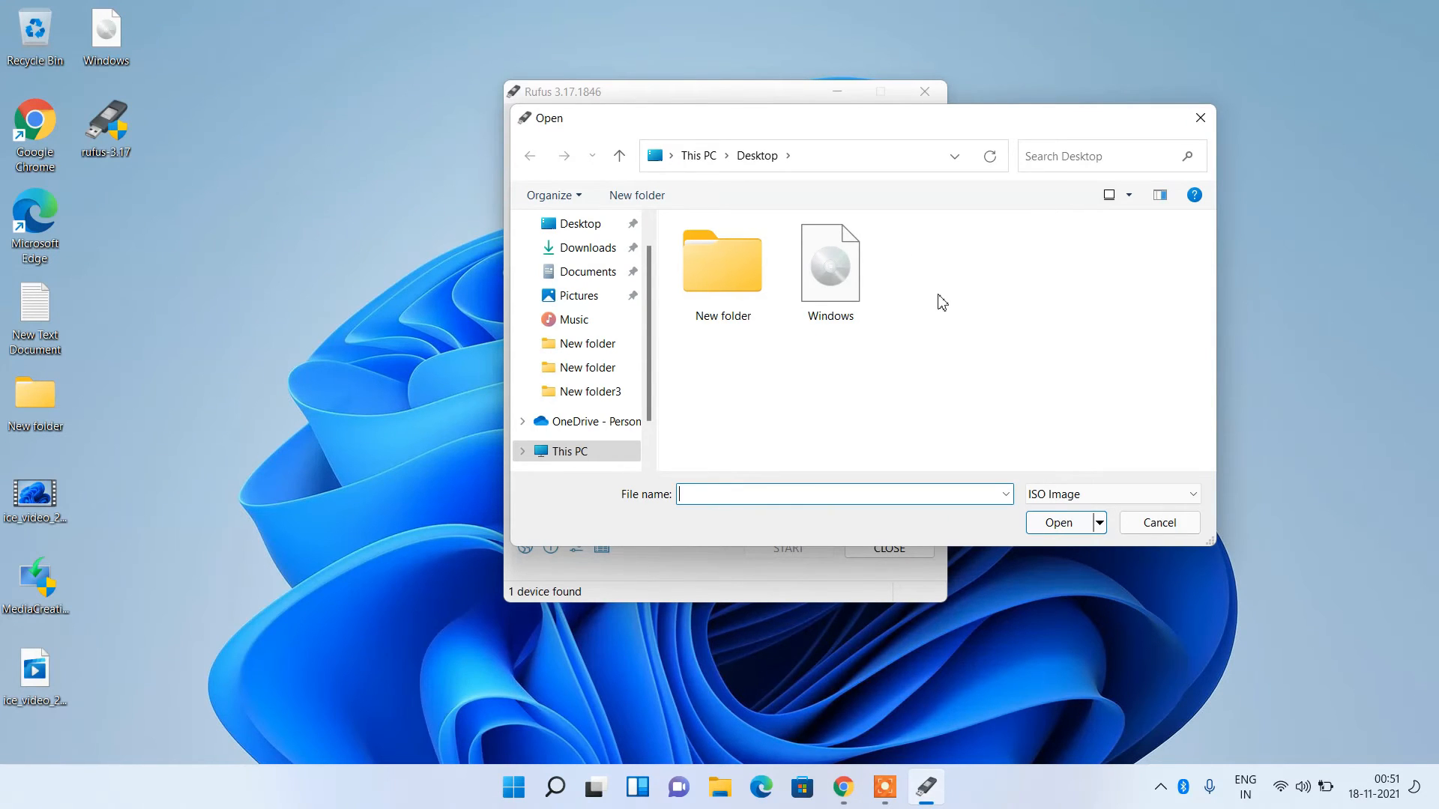
left_click(836, 283)
double_click(836, 284)
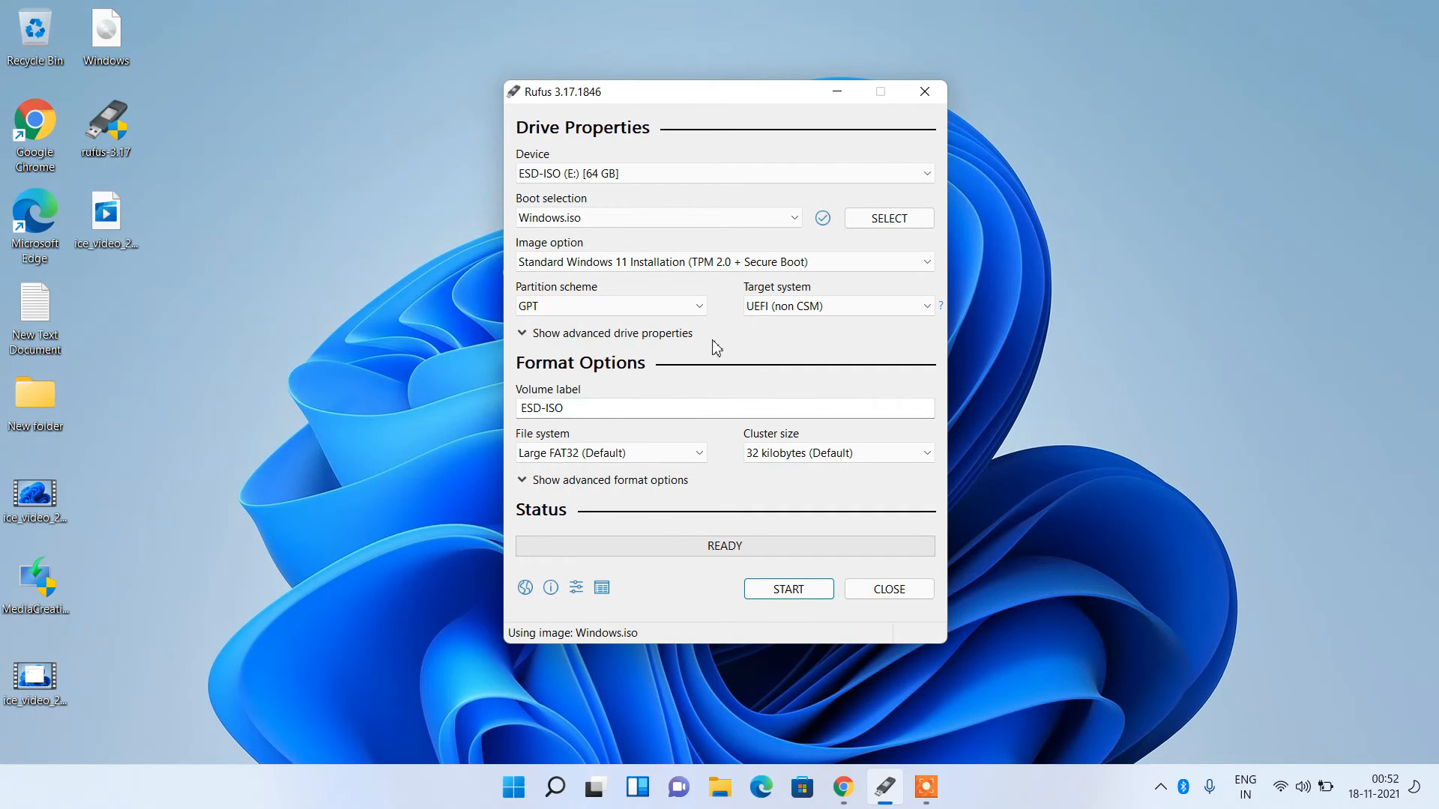
- Search Windows for "computer", open Computer Management, and display Disk Management
left_click(556, 787)
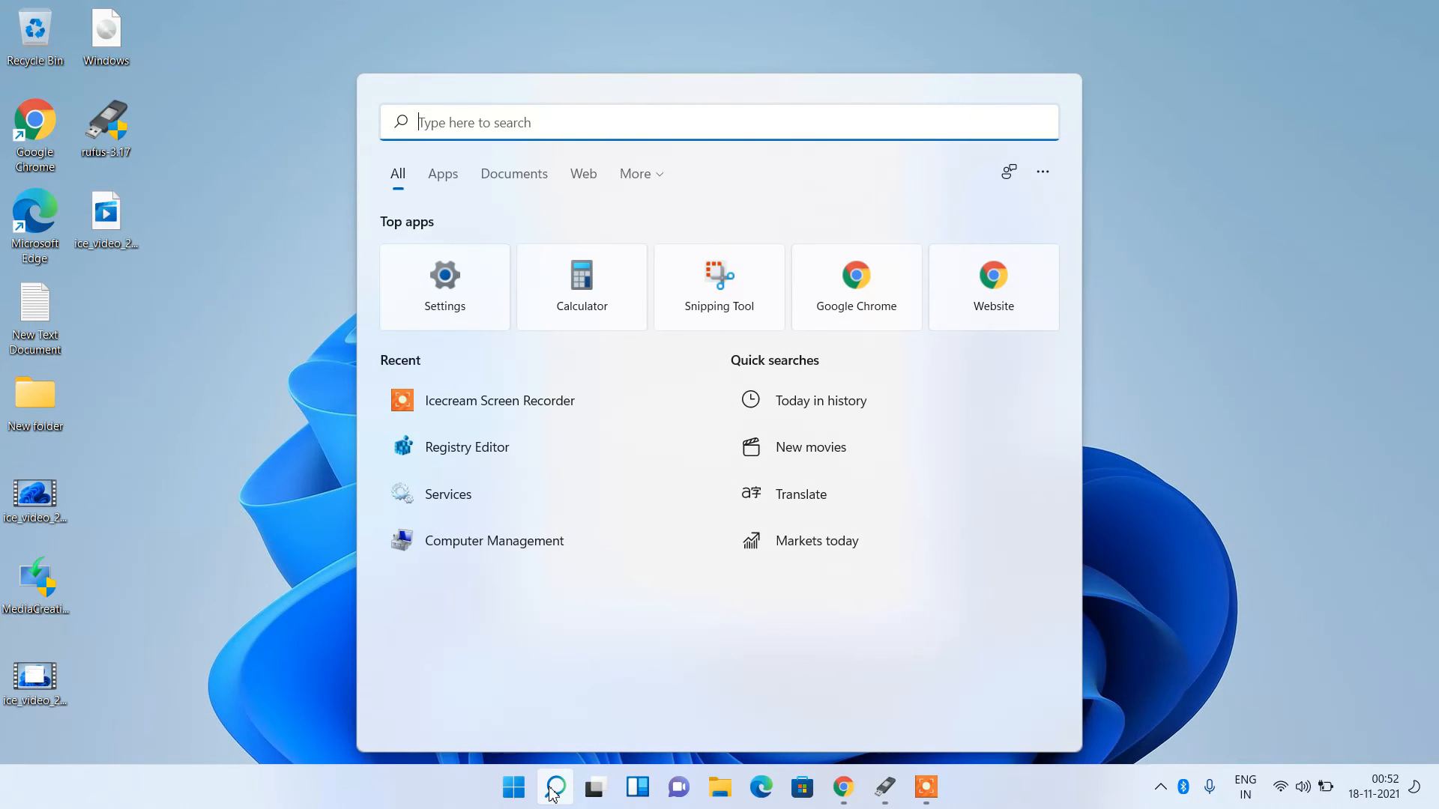
type("com")
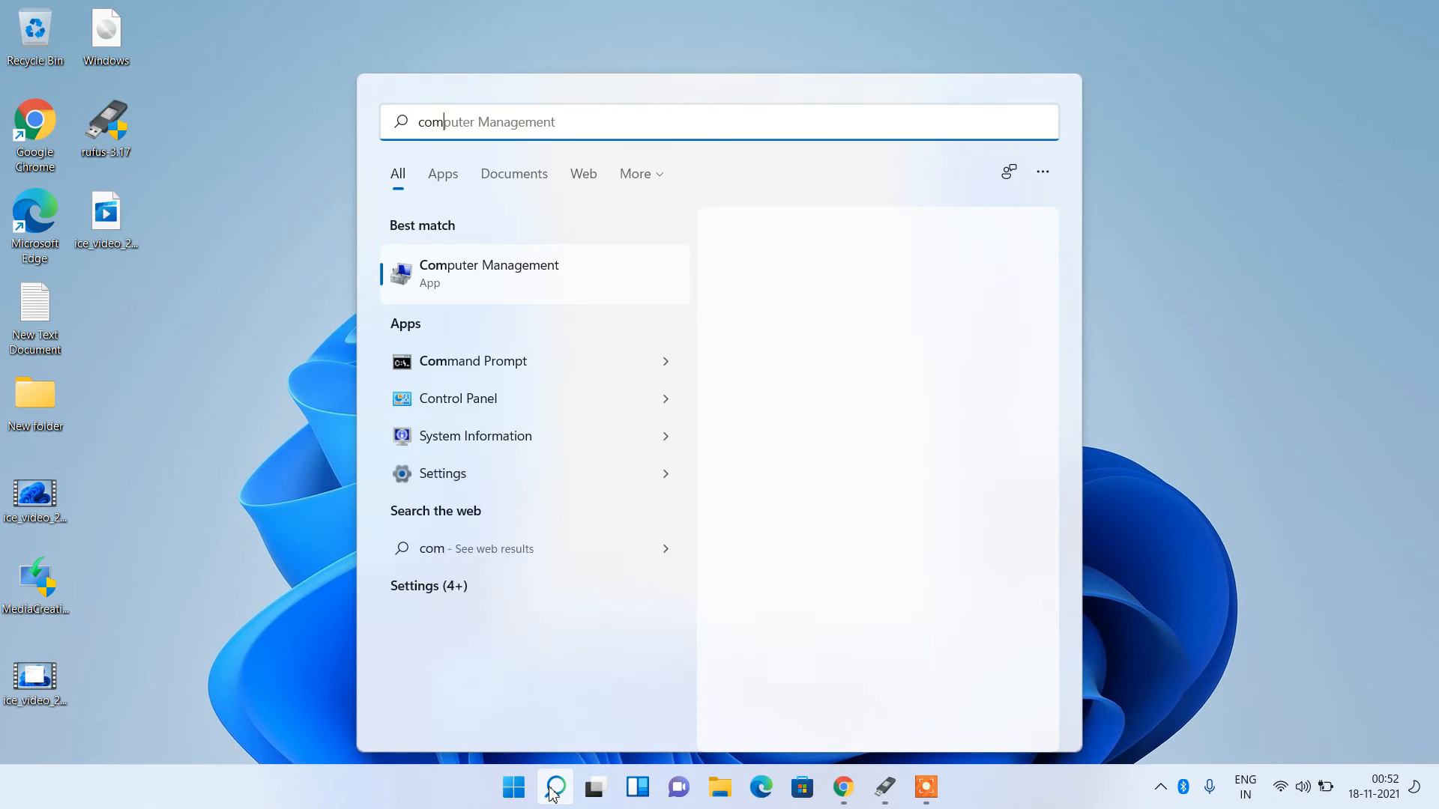
type("puter")
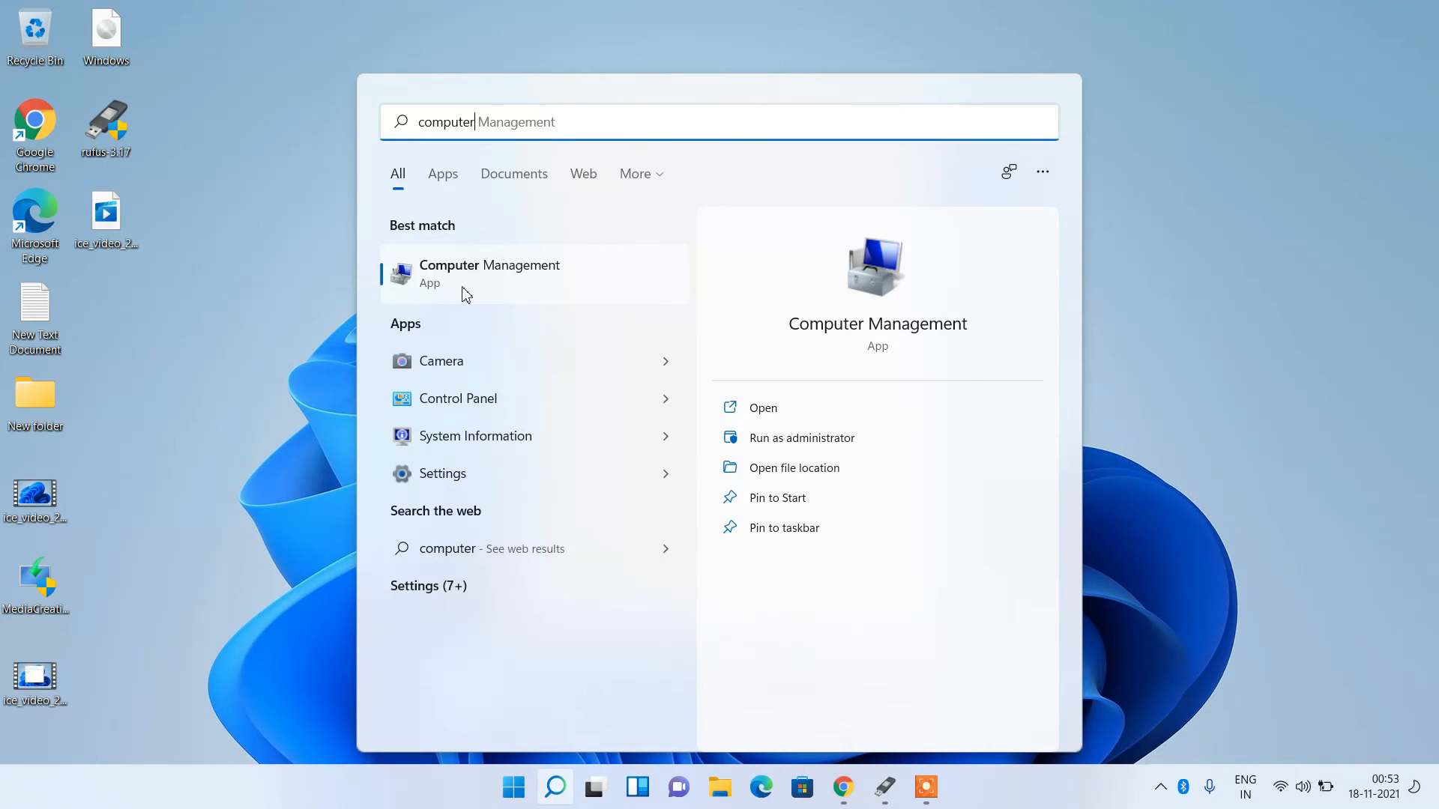
key("Escape")
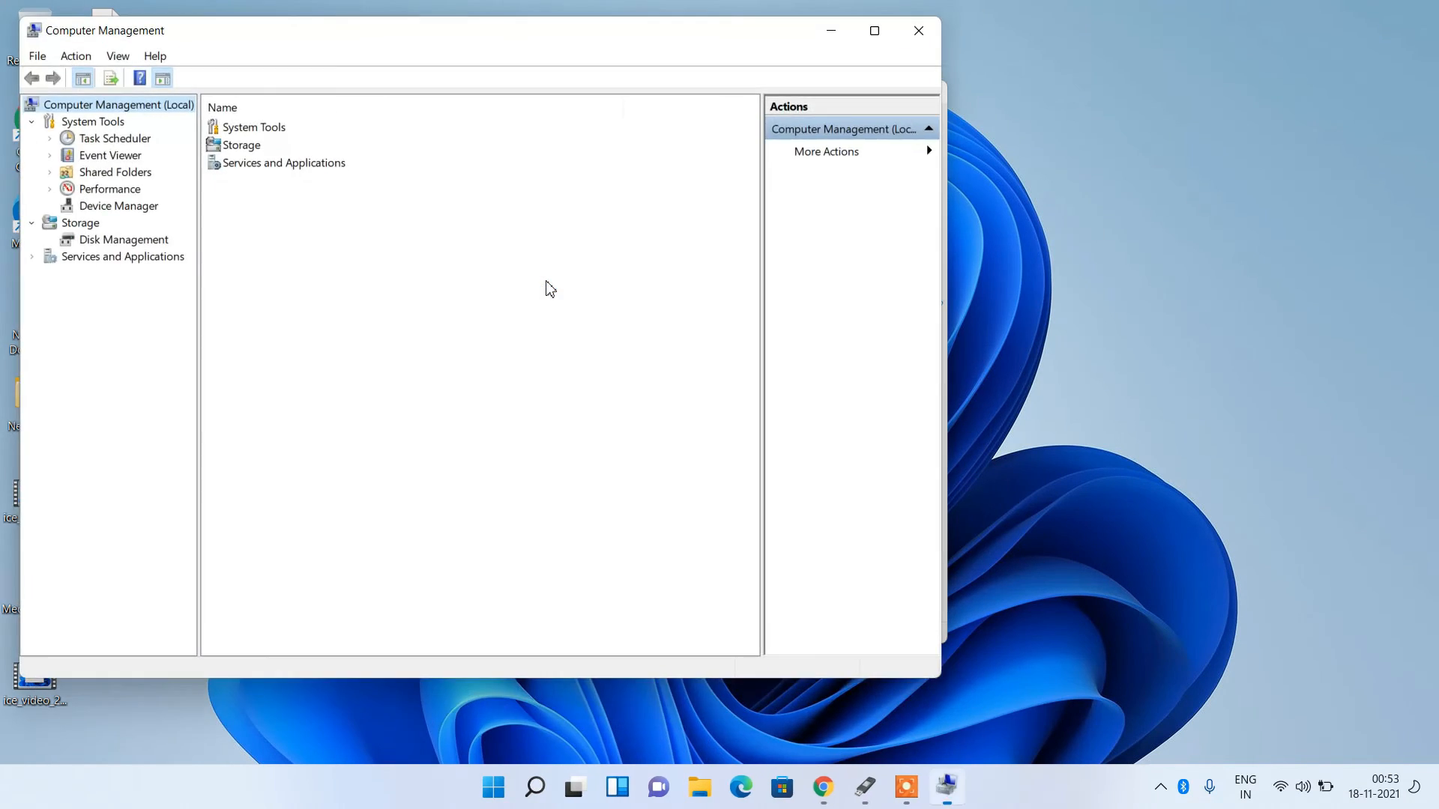
left_click(138, 241)
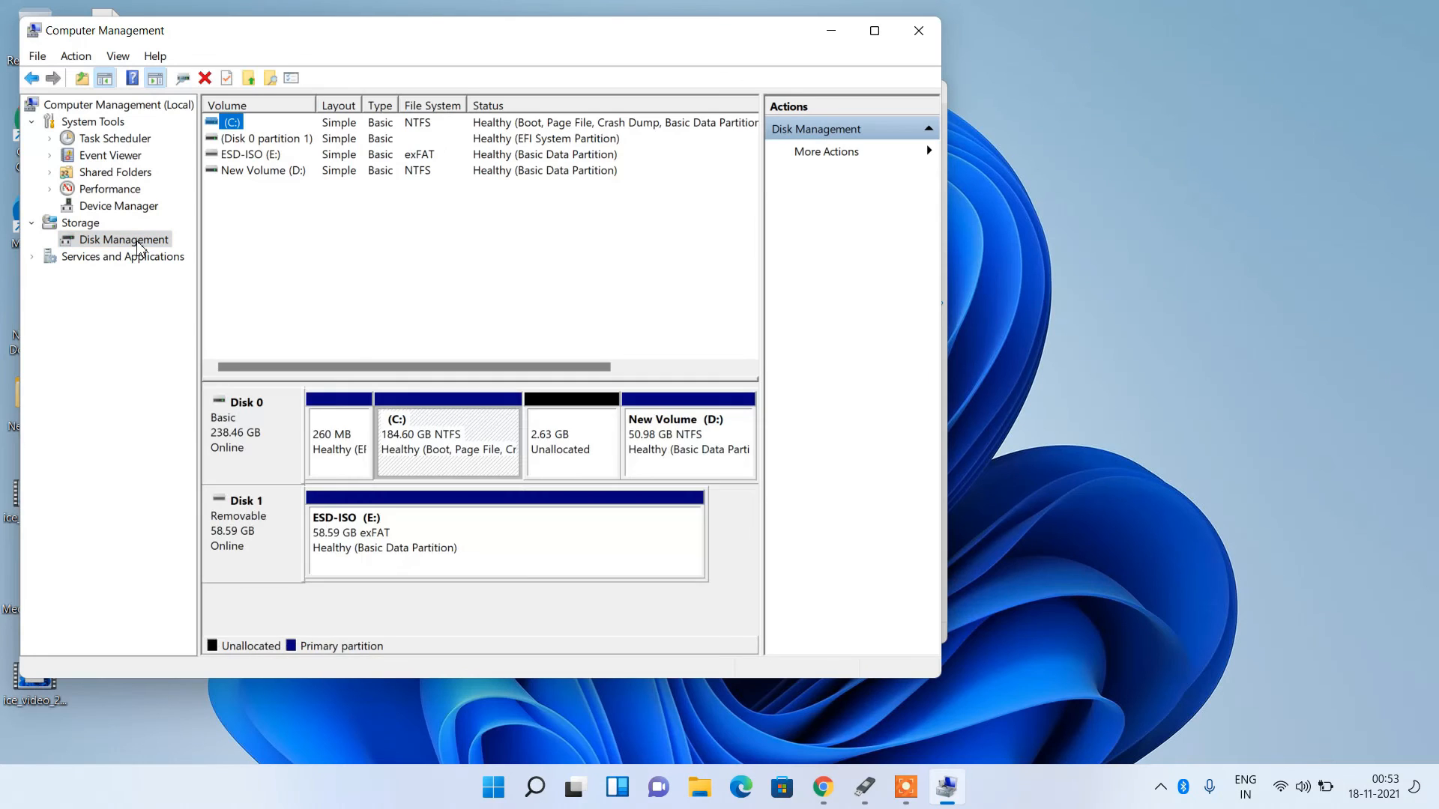
- Check the partition style of Disk 0 in its volume properties, and close the properties and Computer Management
left_click(272, 440)
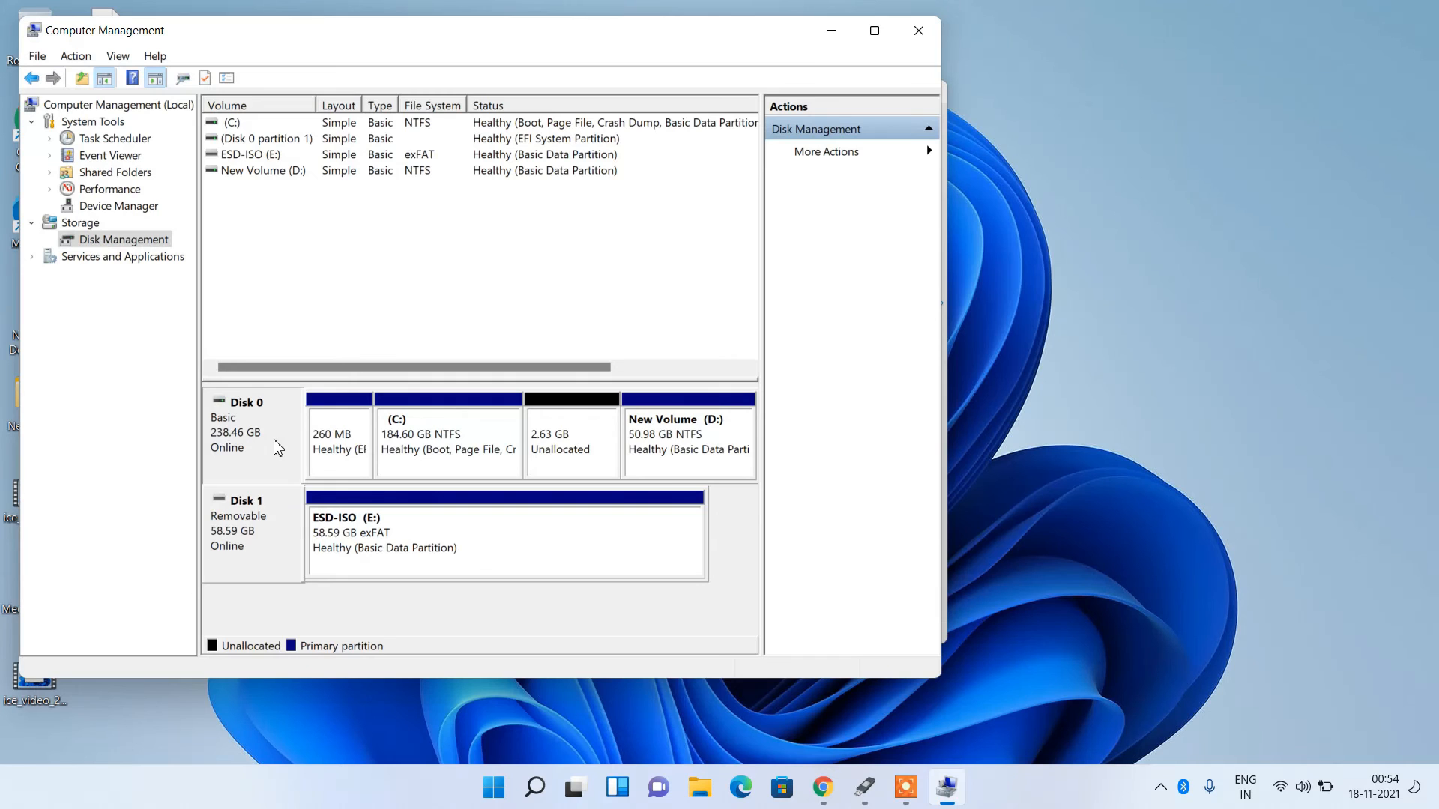
right_click(278, 447)
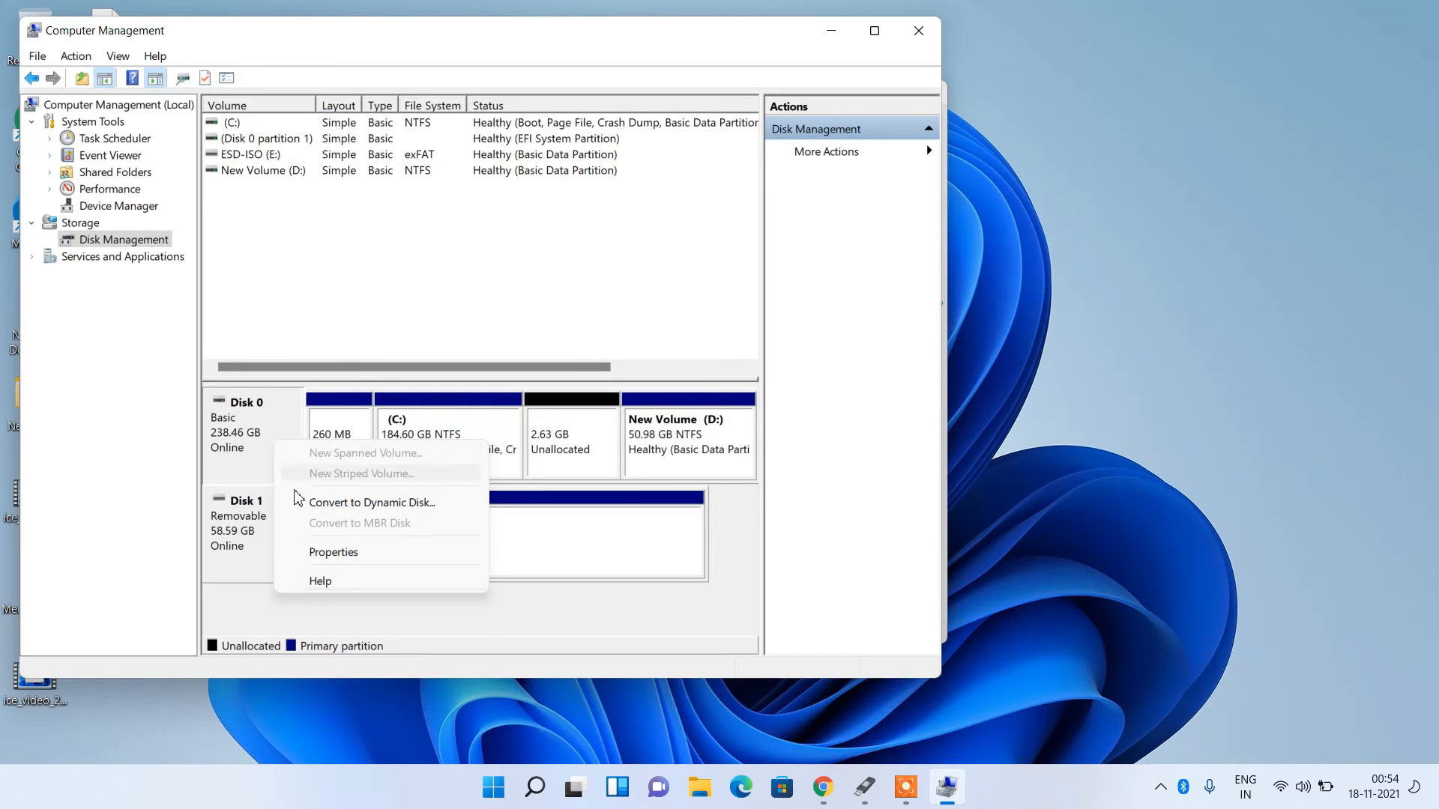
left_click(310, 556)
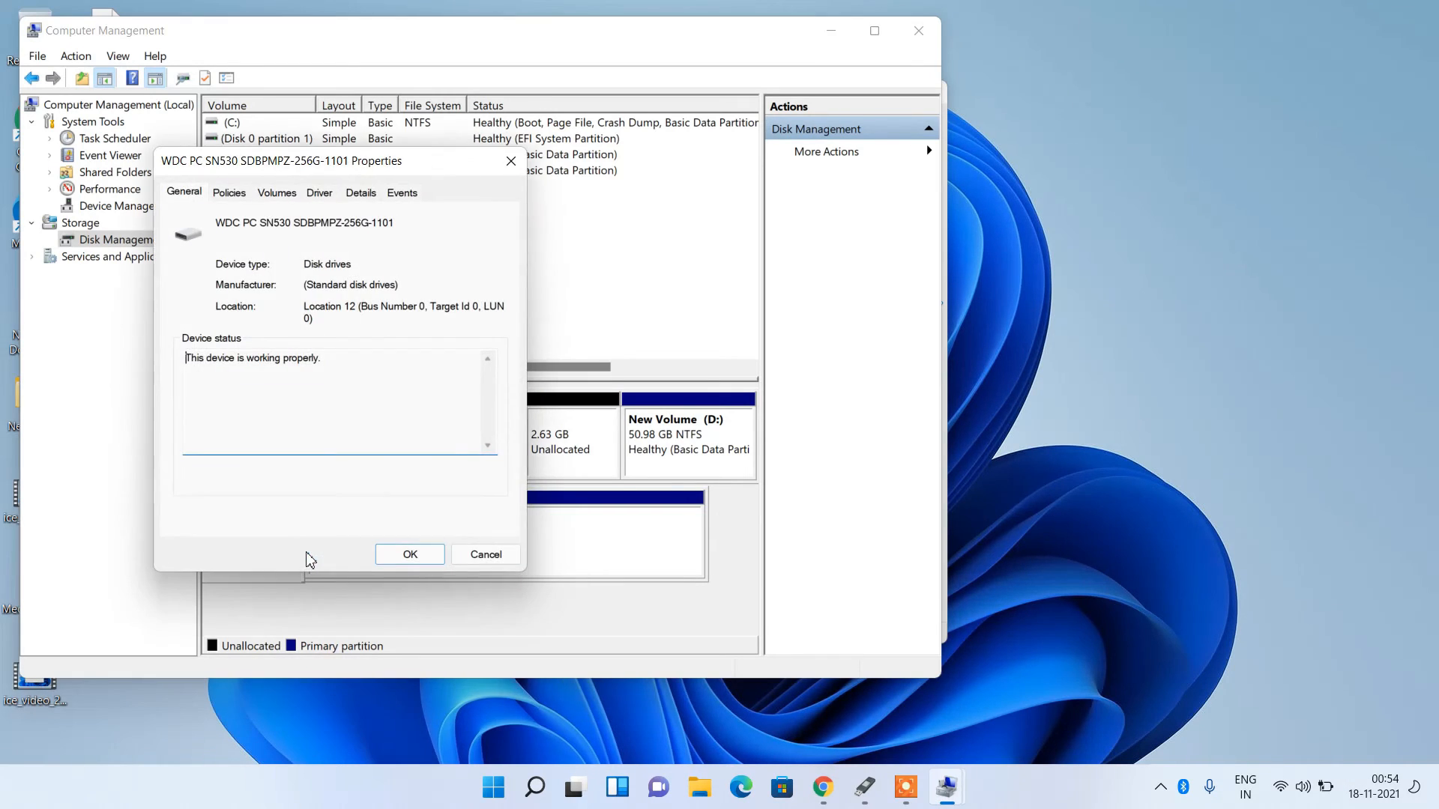
left_click(277, 193)
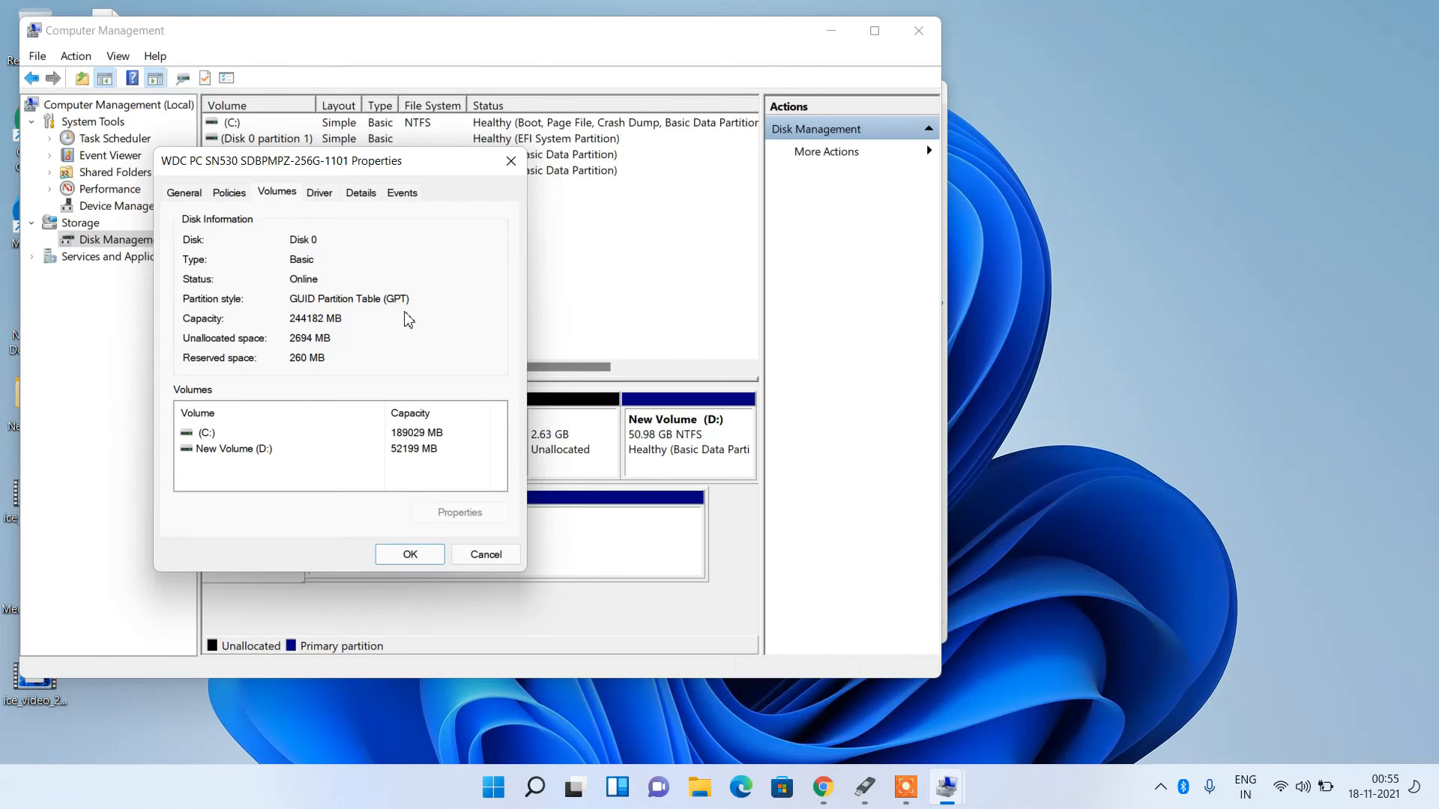
left_click(512, 162)
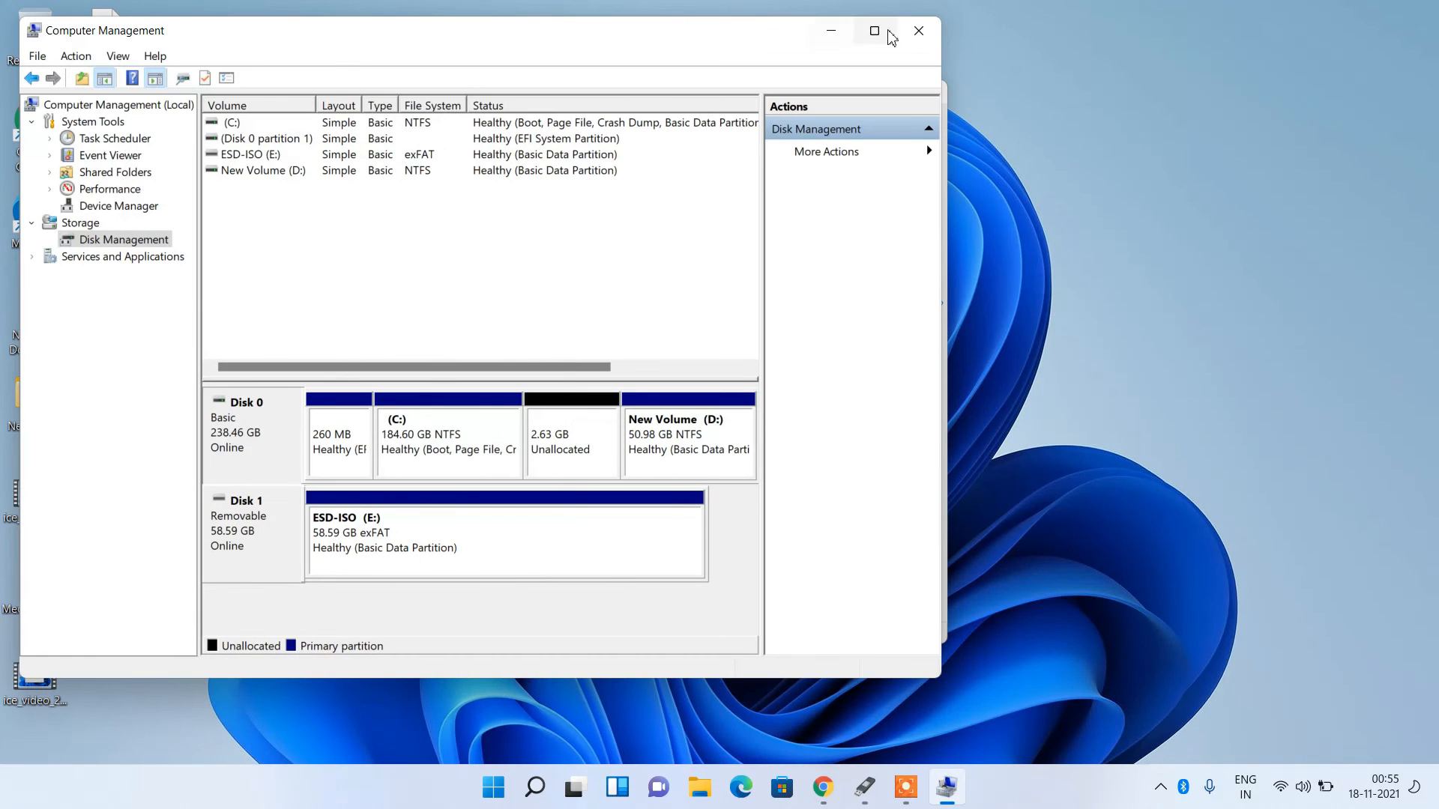
left_click(919, 31)
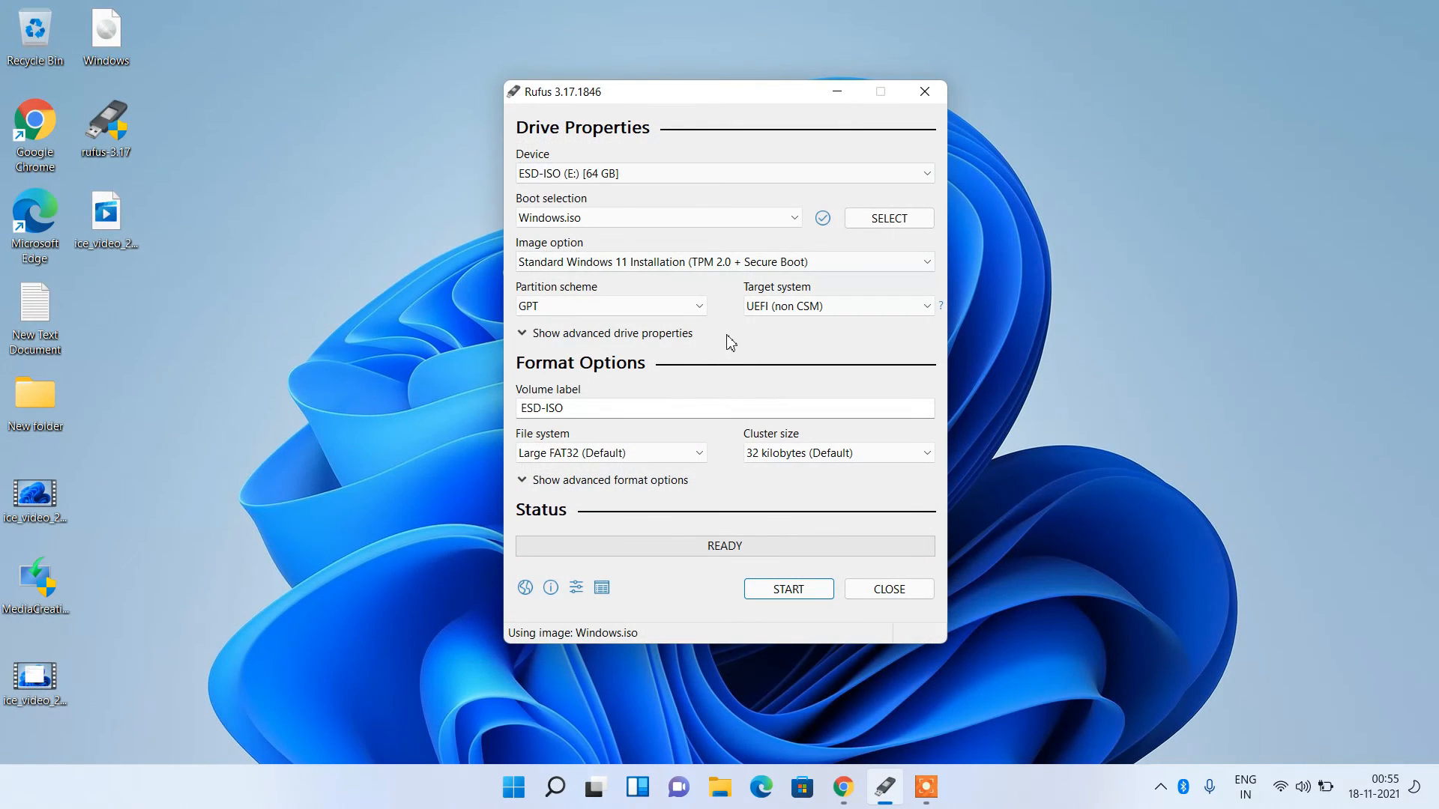
- Select GPT as the partition scheme and start writing the USB drive, accepting that all data on ESD-ISO (E:) is destroyed
left_click(600, 310)
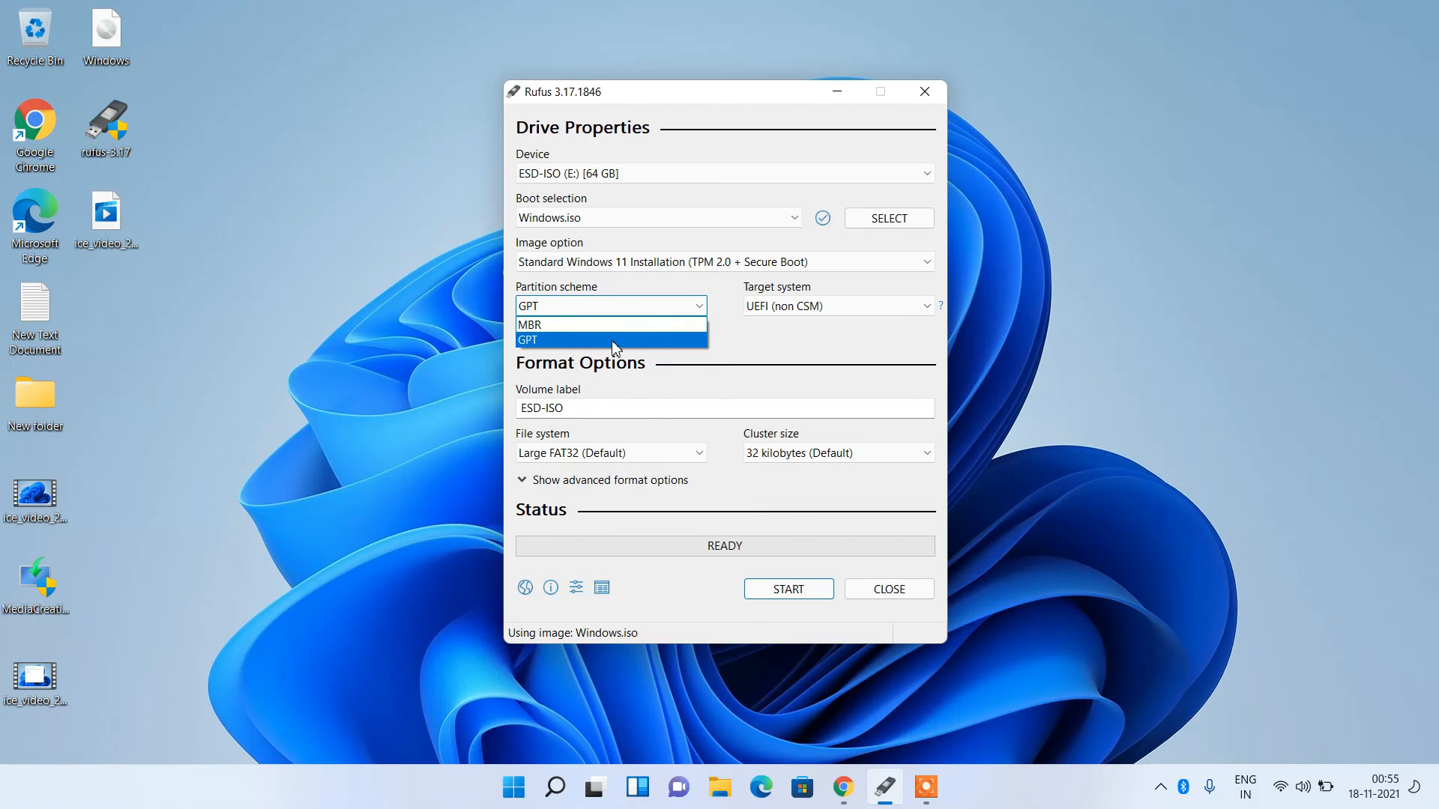
left_click(615, 343)
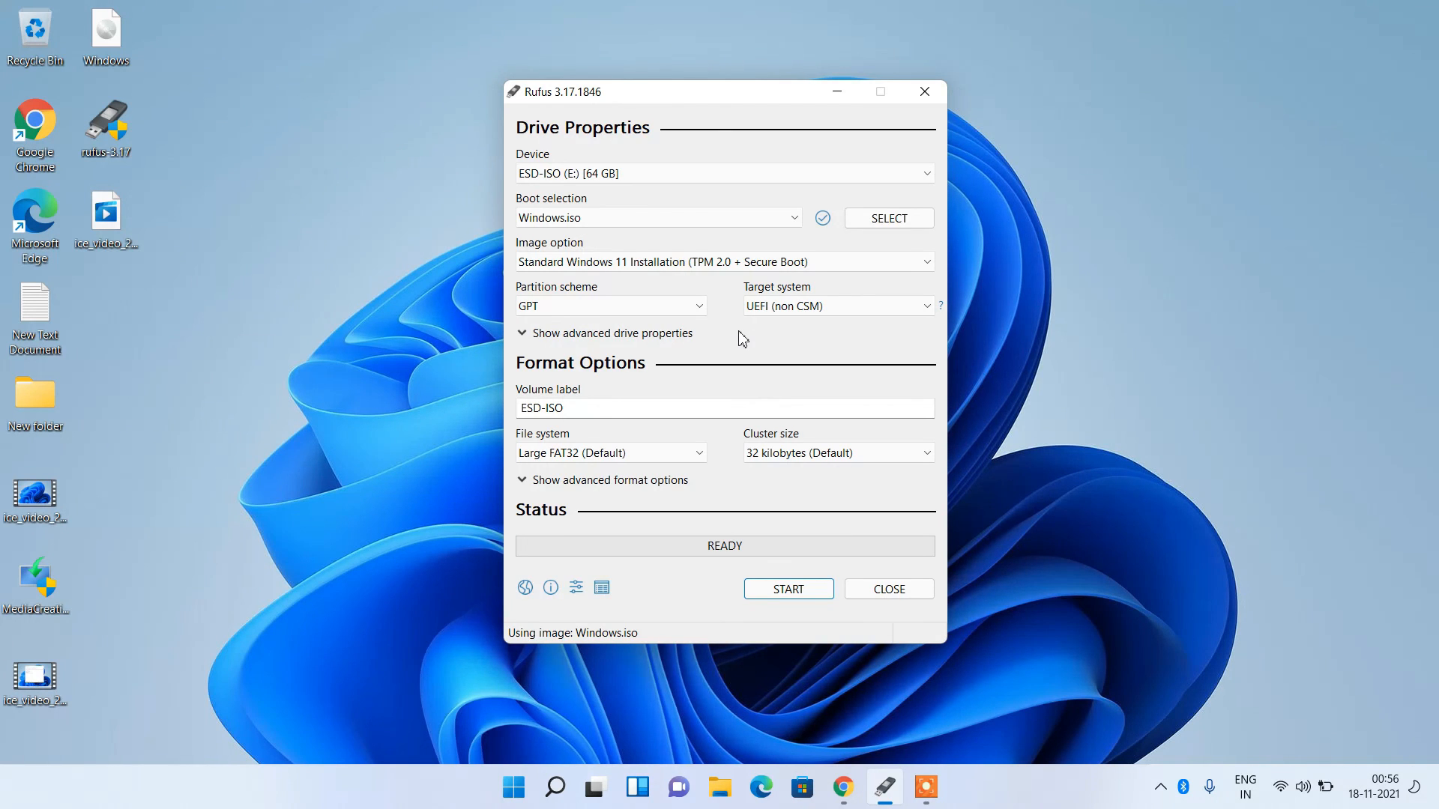
left_click(680, 310)
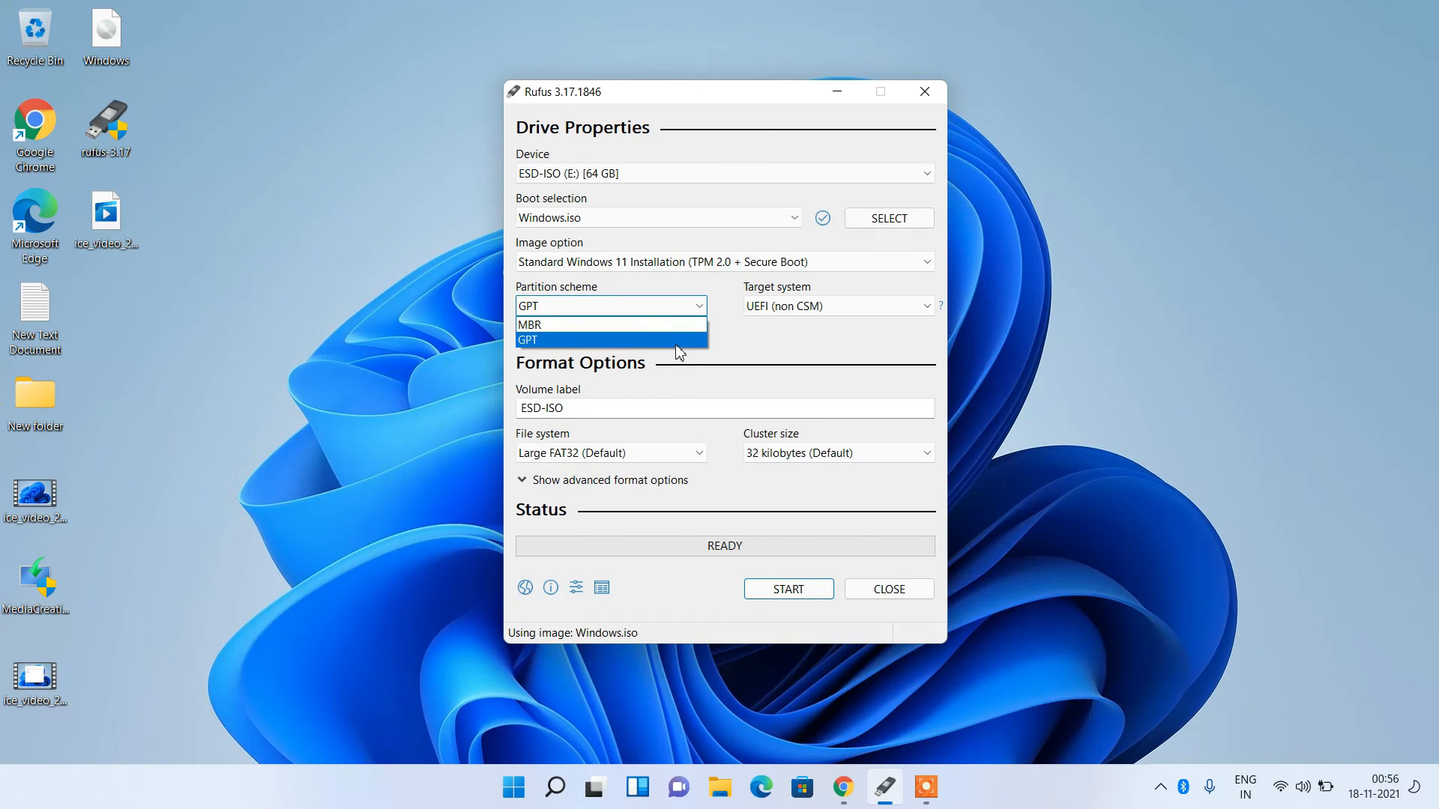
left_click(690, 341)
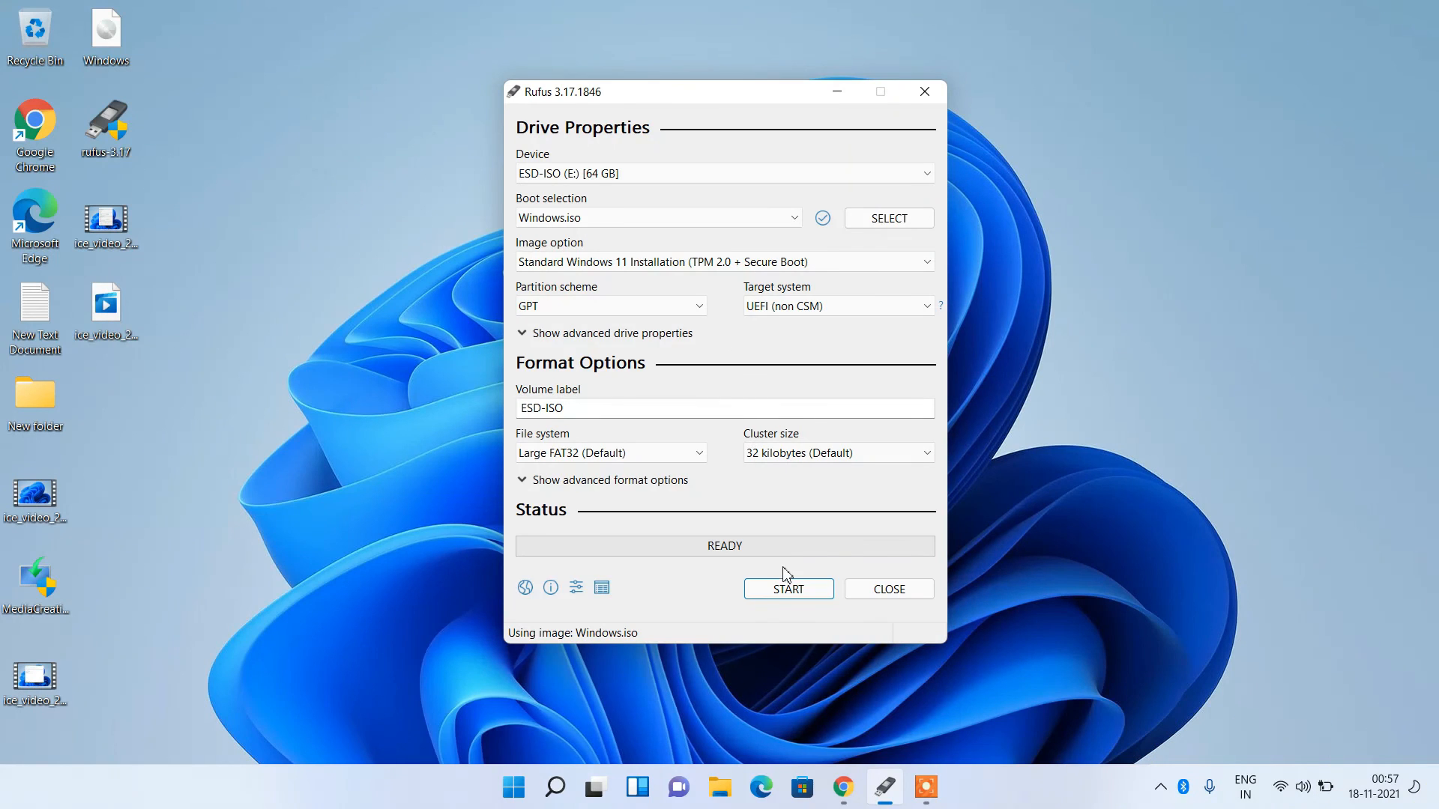
left_click(766, 596)
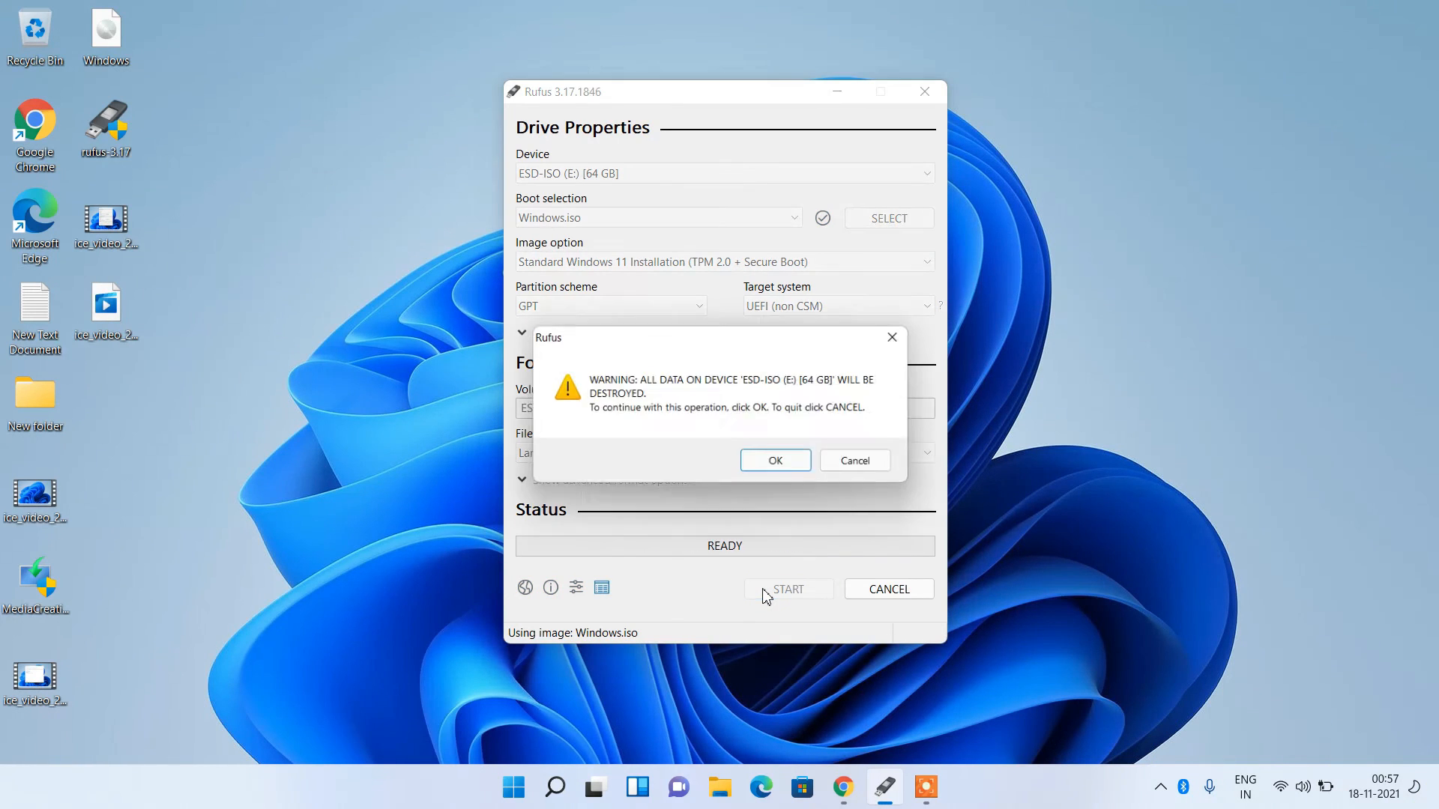
left_click(780, 463)
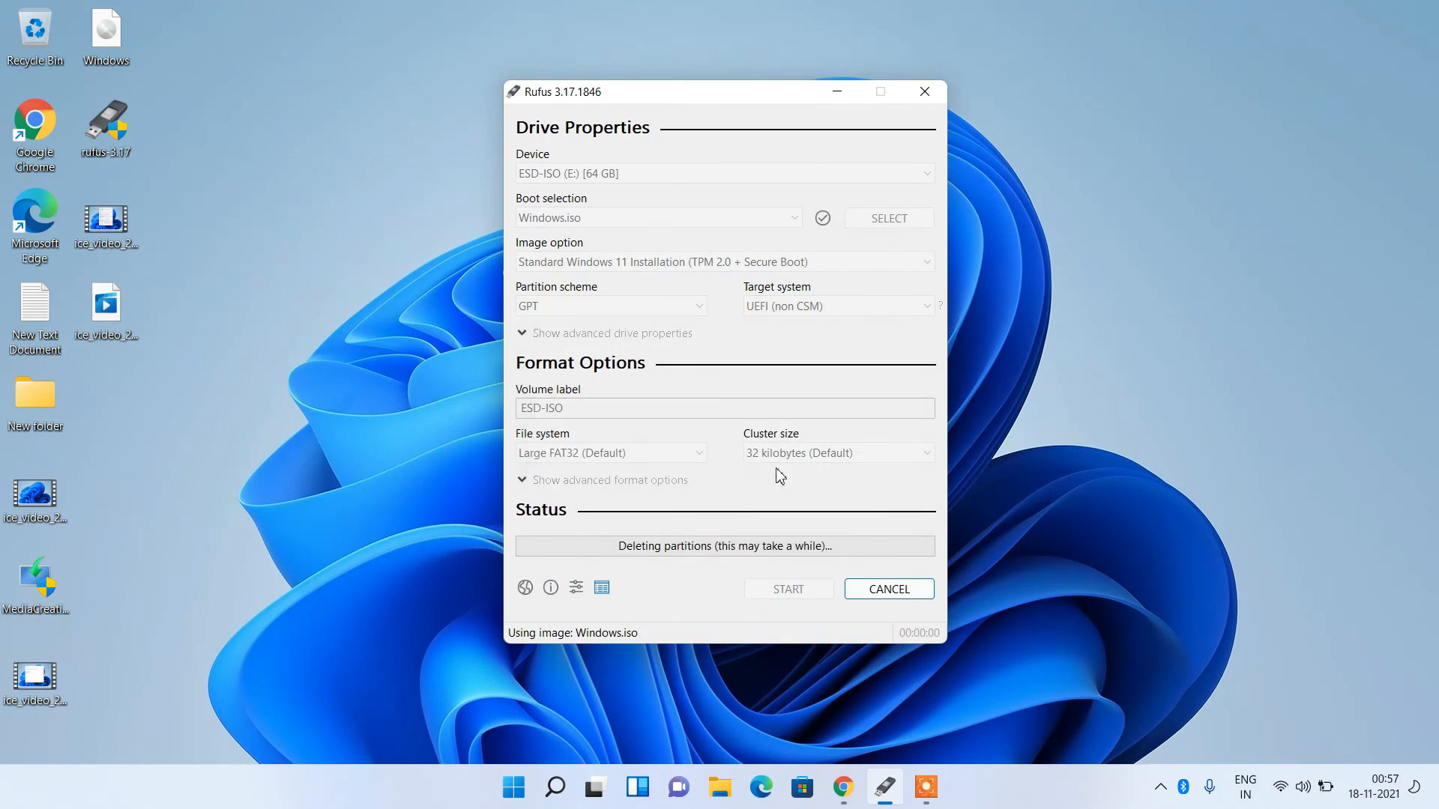